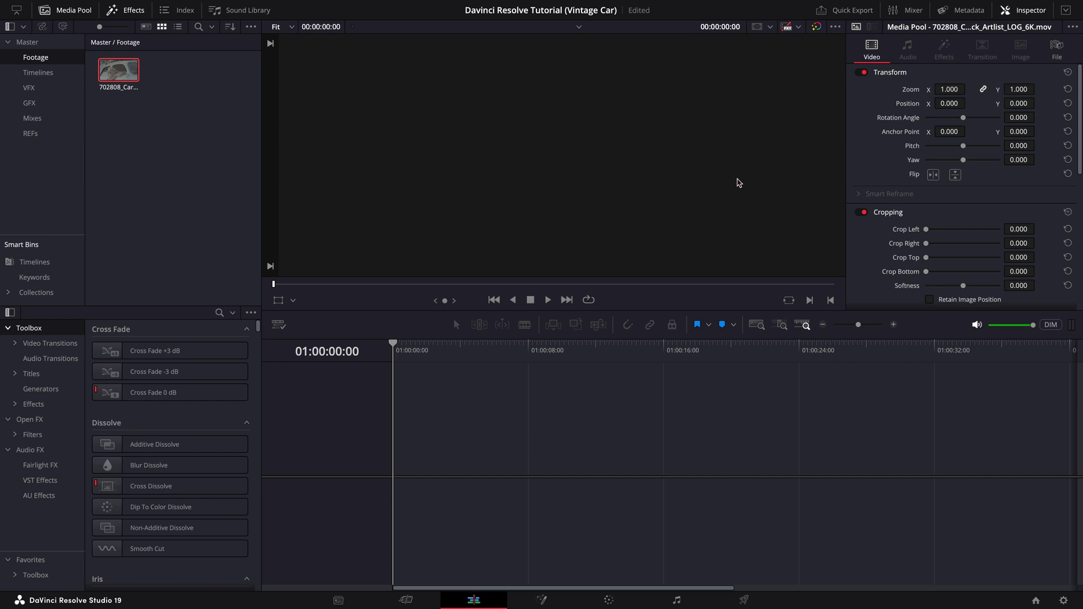
# Step: Show the car clip's file details in the Inspector: 6144 x 3456, 30 fps
pyautogui.click(1048, 52)
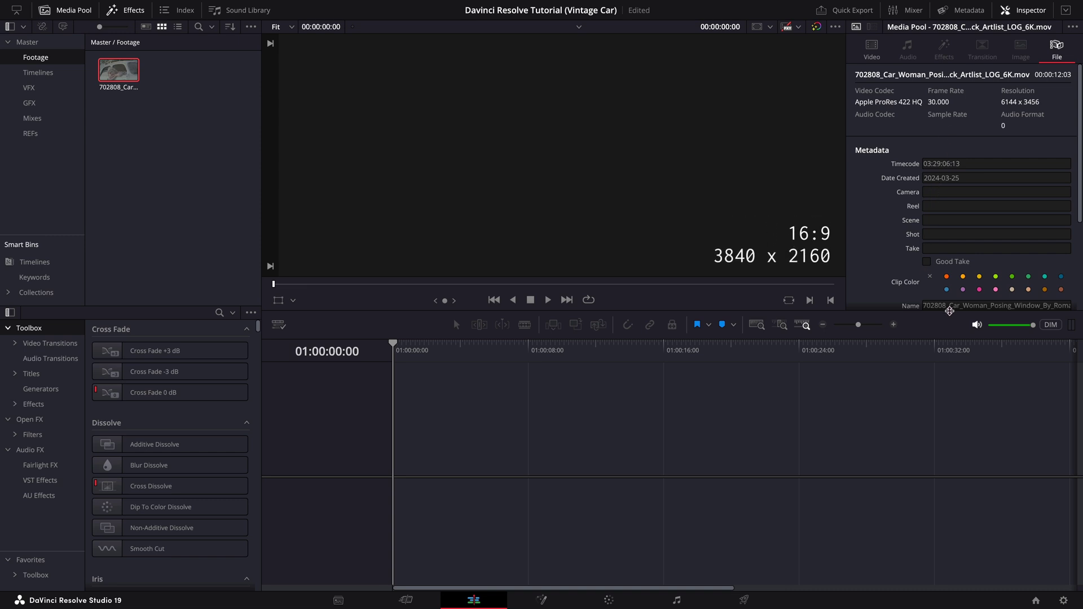
# Step: Set timeline and video monitoring resolution to 3840 x 2160 Ultra HD in Project Settings
pyautogui.click(1063, 600)
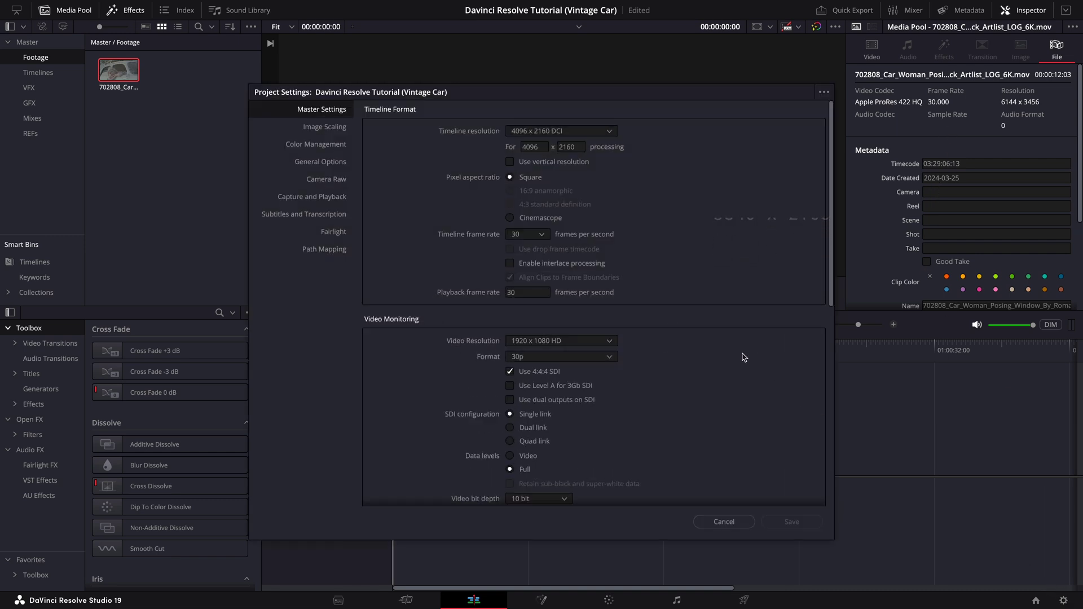
pyautogui.click(614, 134)
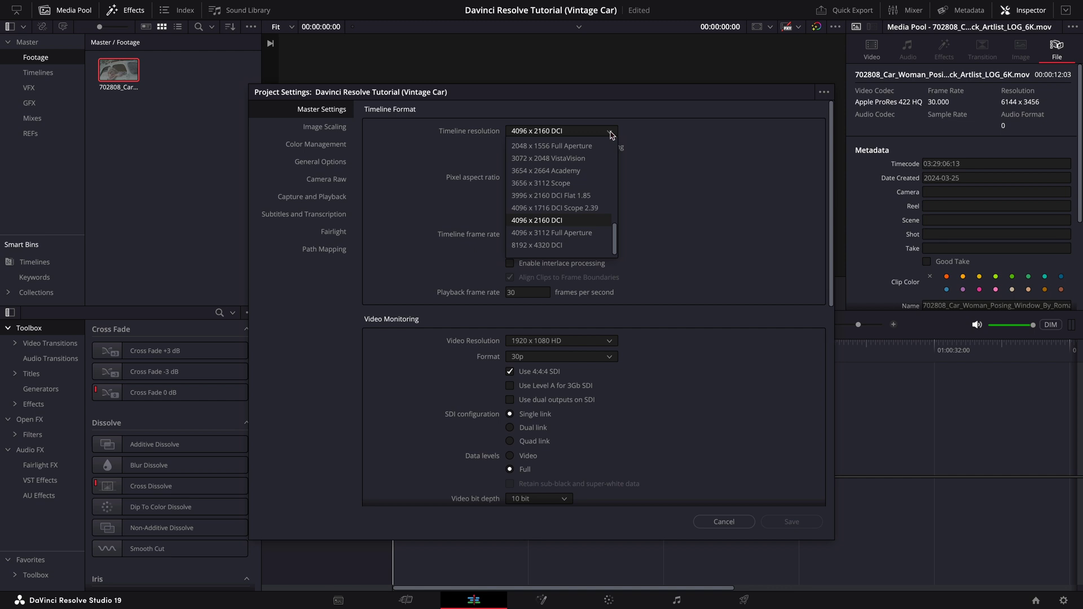
pyautogui.scroll(2, 578, 200)
pyautogui.click(575, 186)
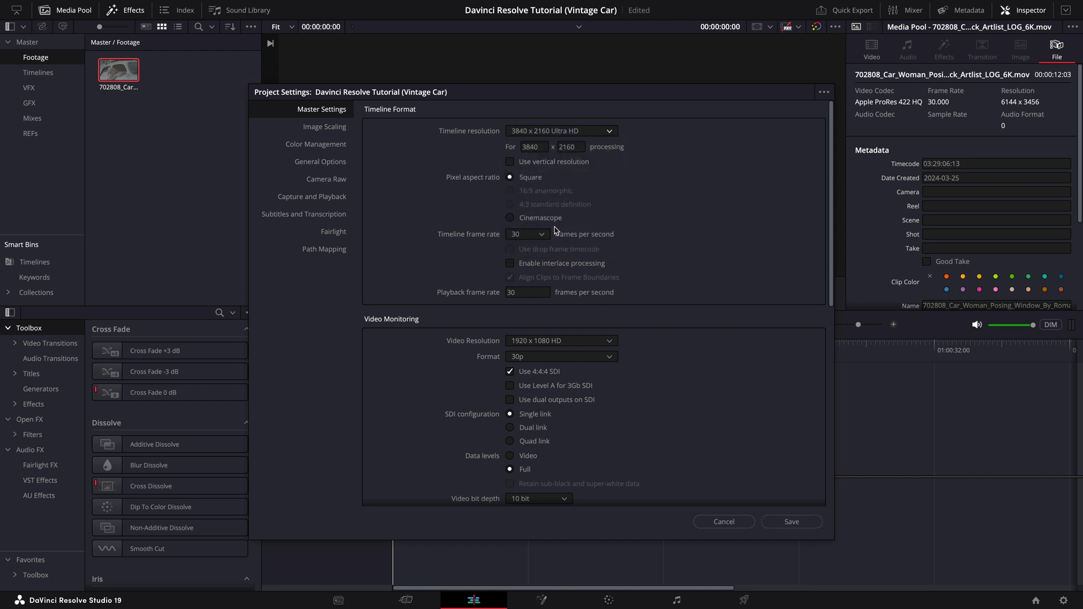
pyautogui.click(564, 341)
pyautogui.click(576, 368)
# Step: Keep 3D LUT interpolation at Tetrahedral in Color Management
pyautogui.click(332, 146)
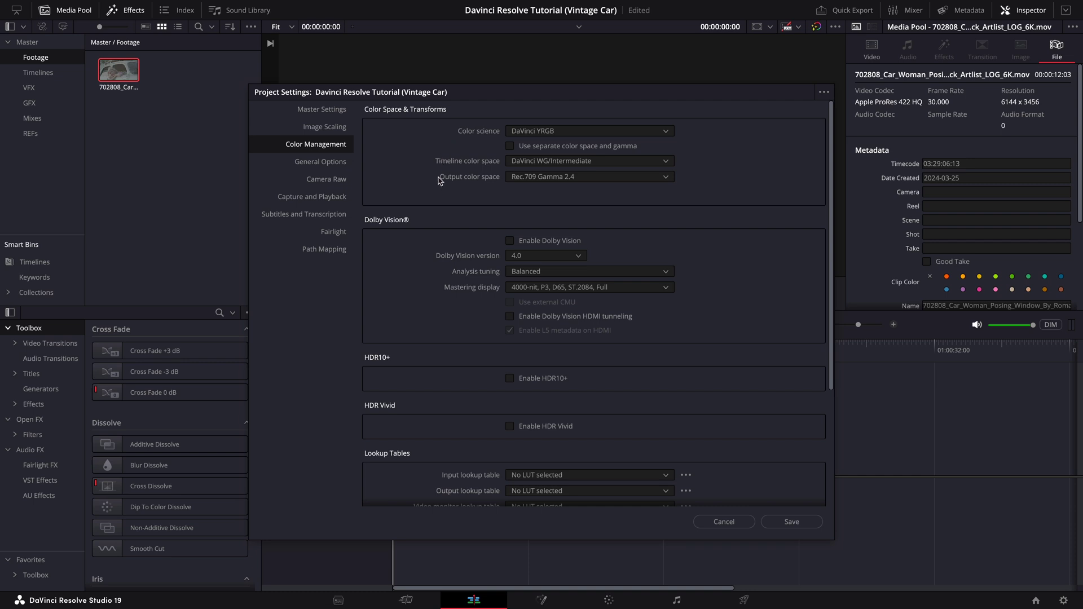
pyautogui.scroll(-5, 440, 180)
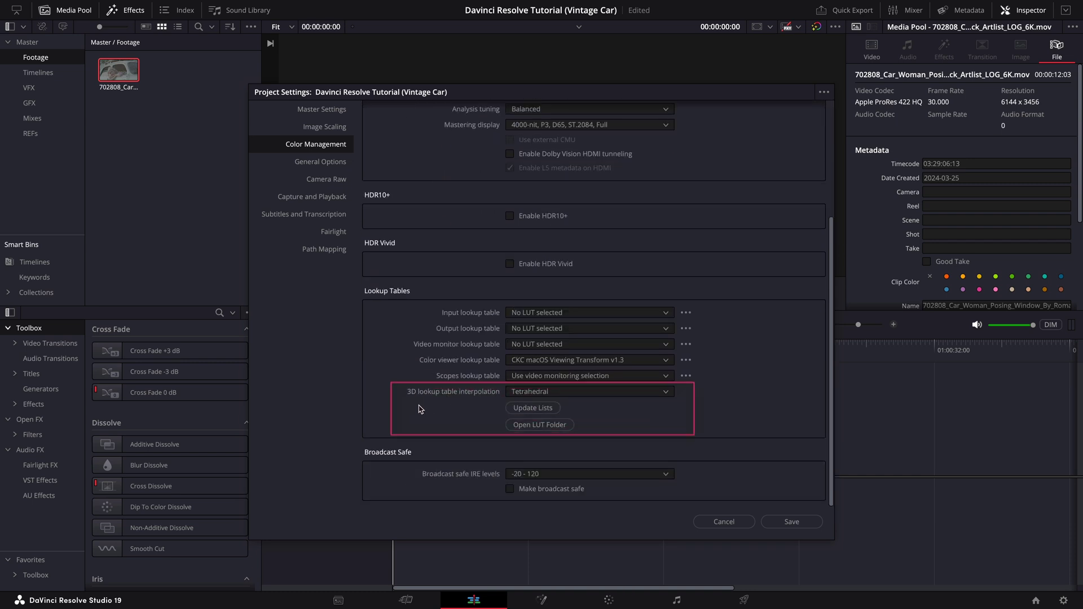
pyautogui.click(515, 393)
pyautogui.click(533, 416)
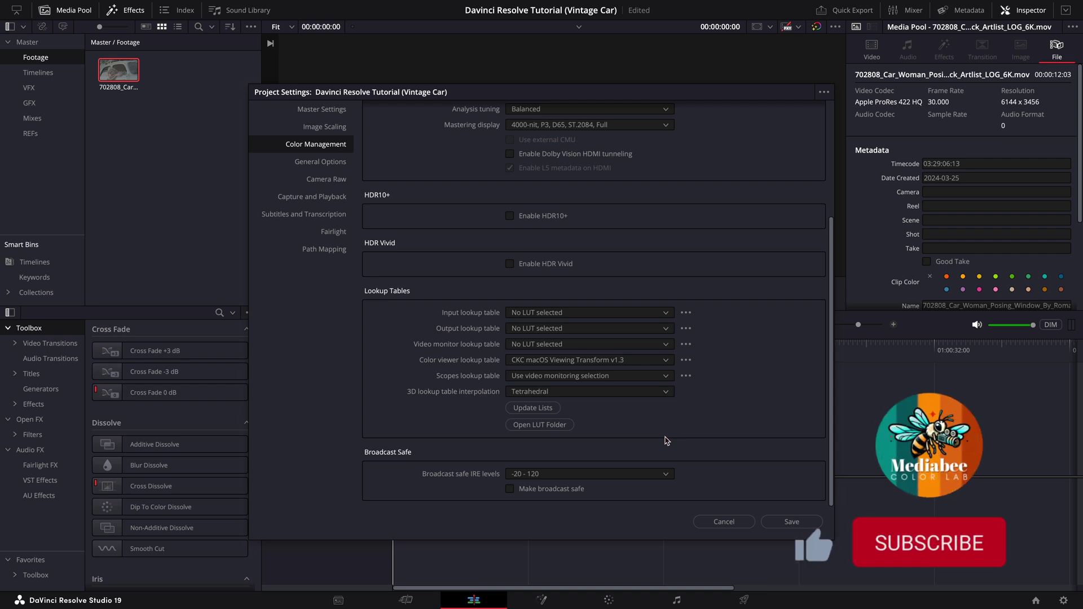
# Step: Save project settings, put the car clip on a new timeline, and go to the Color page
pyautogui.click(785, 521)
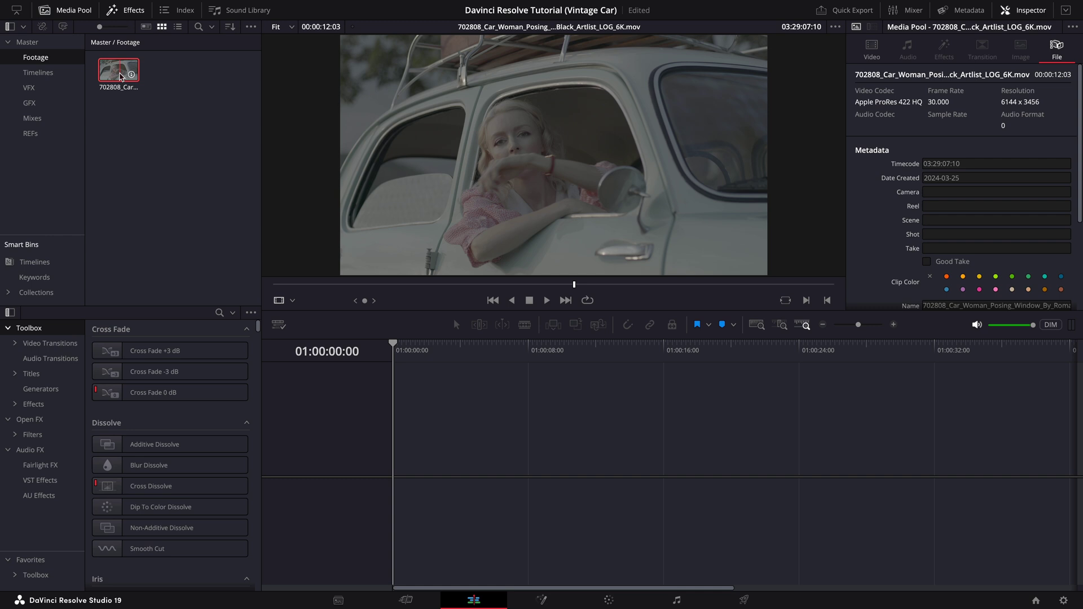
pyautogui.moveTo(126, 79); pyautogui.dragTo(395, 456)
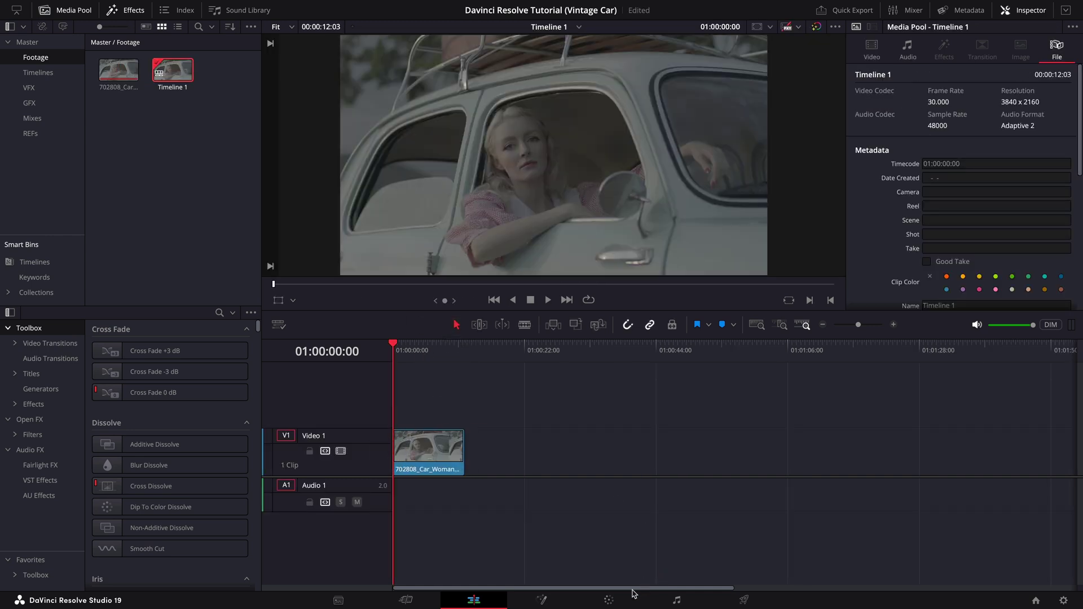
pyautogui.click(609, 600)
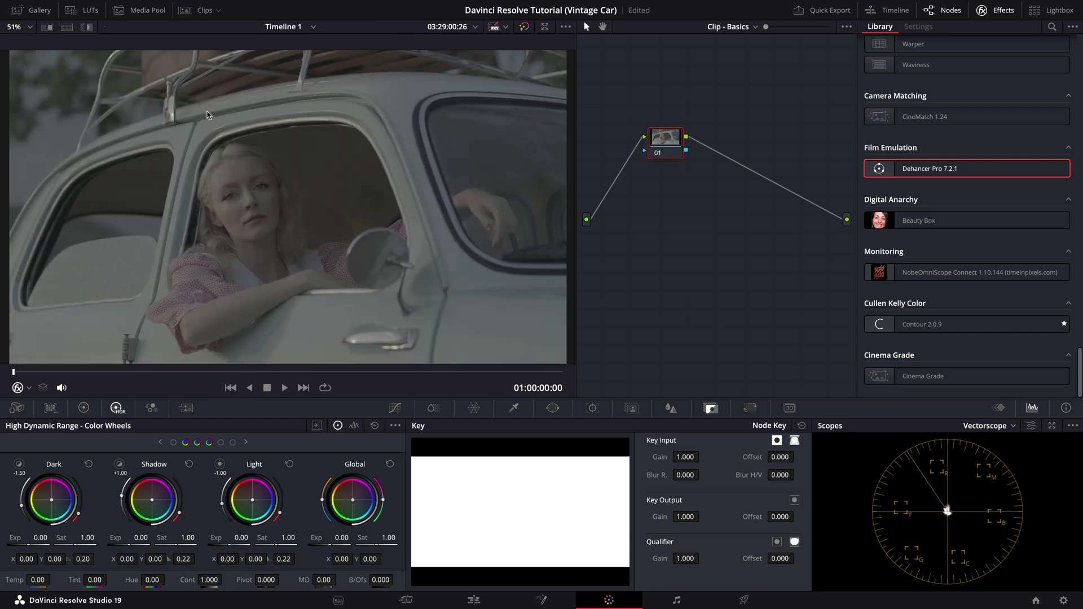
# Step: Apply a Color Space Transform to node 01 with Blackmagic Wide Gamut Gen 4/5, Film Gen 5 input
pyautogui.moveTo(668, 139); pyautogui.dragTo(627, 212)
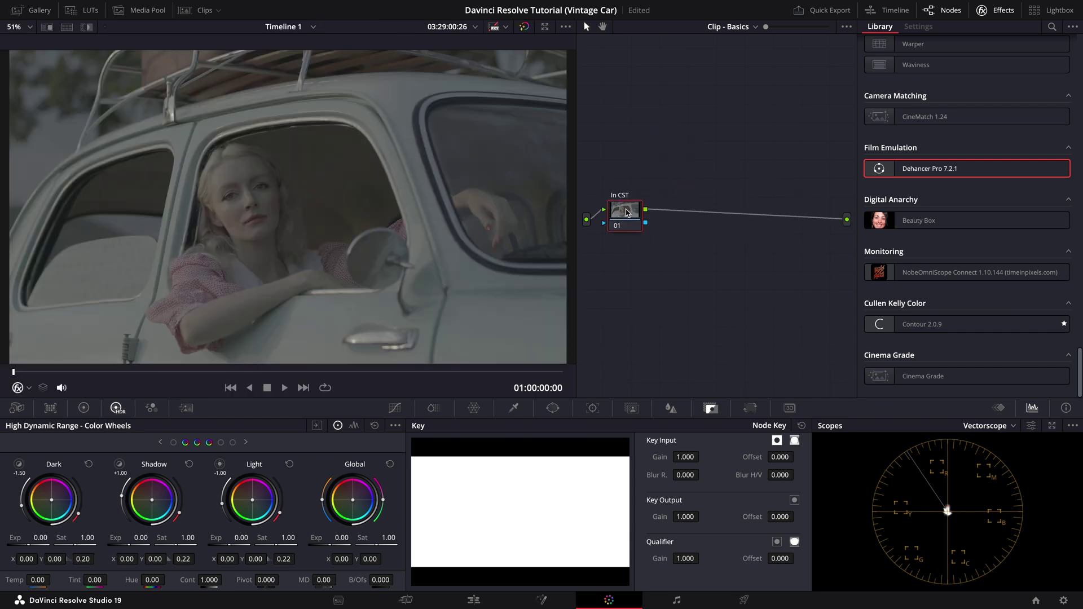
pyautogui.scroll(15, 1027, 142)
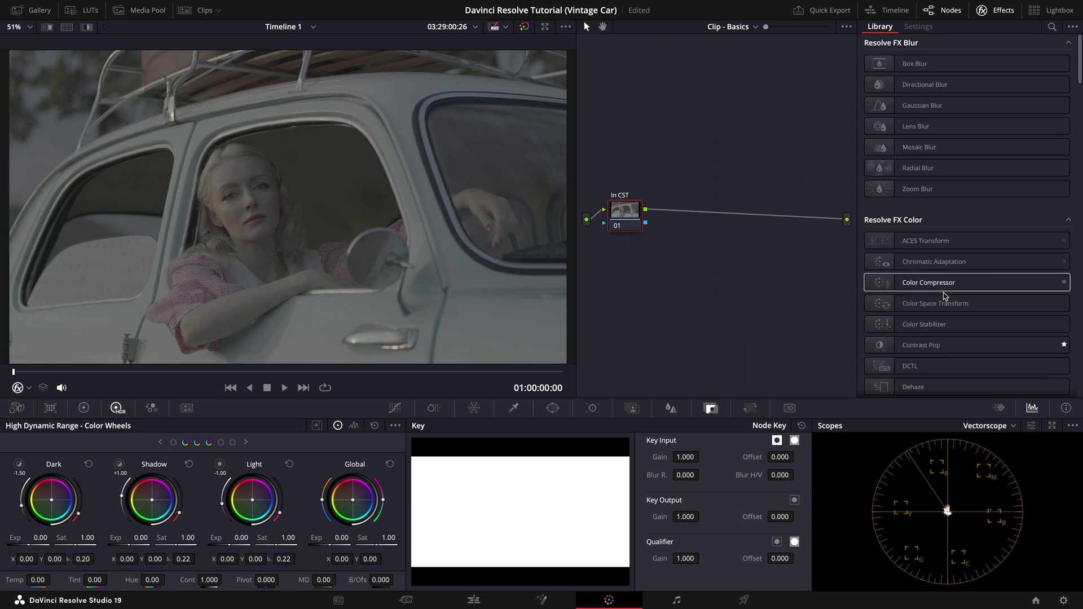
pyautogui.moveTo(934, 307); pyautogui.dragTo(636, 224)
pyautogui.click(984, 76)
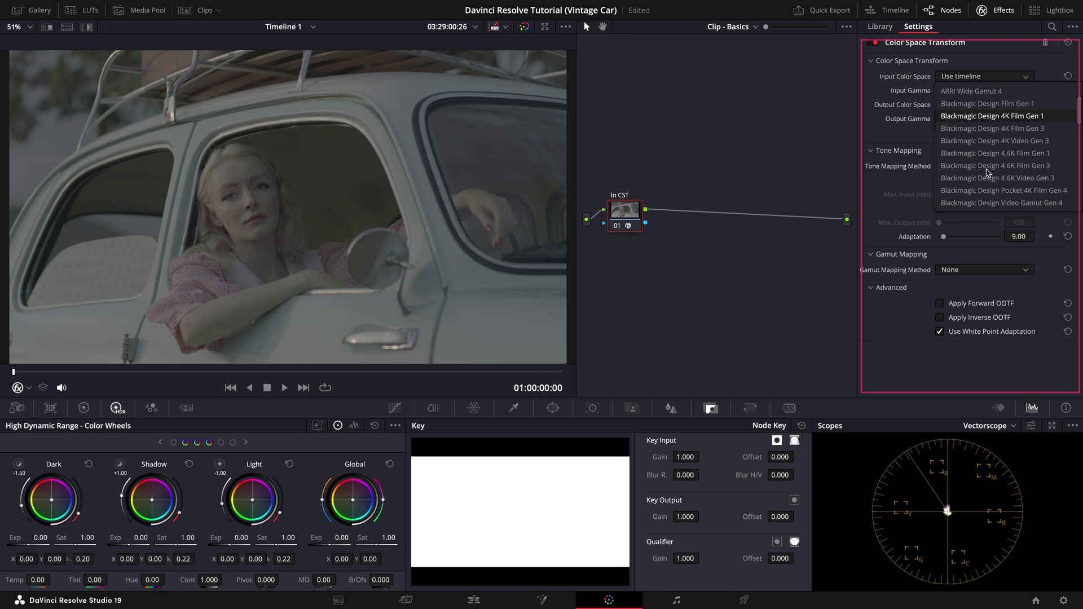
pyautogui.click(992, 167)
pyautogui.click(984, 90)
pyautogui.scroll(-5, 993, 169)
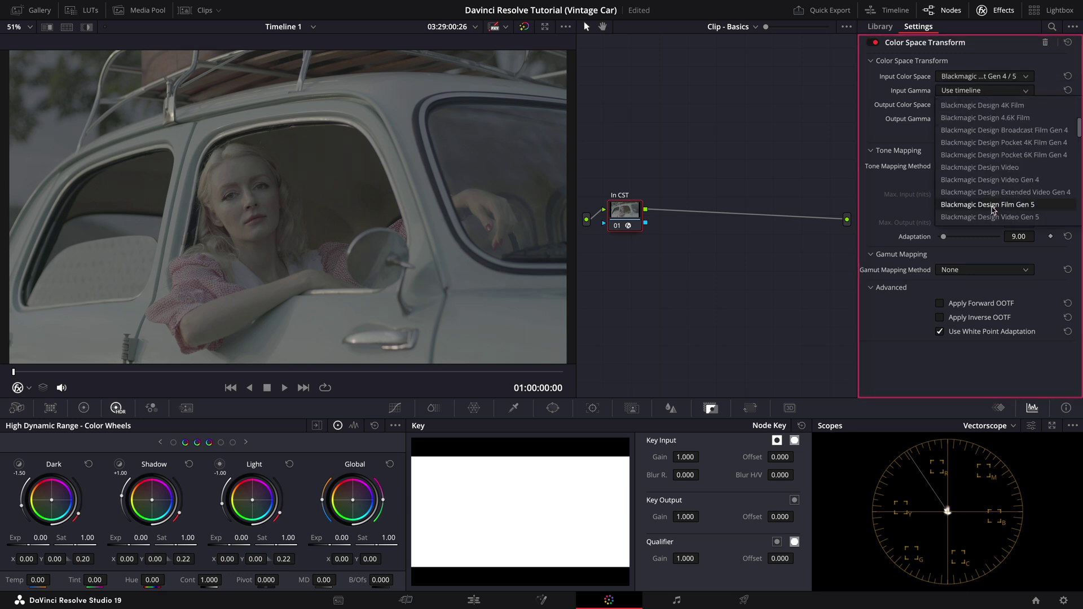
pyautogui.click(993, 210)
# Step: Set the CST output to DaVinci Wide Gamut / DaVinci Intermediate with tone mapping None
pyautogui.click(997, 107)
pyautogui.scroll(-5, 992, 181)
pyautogui.click(991, 187)
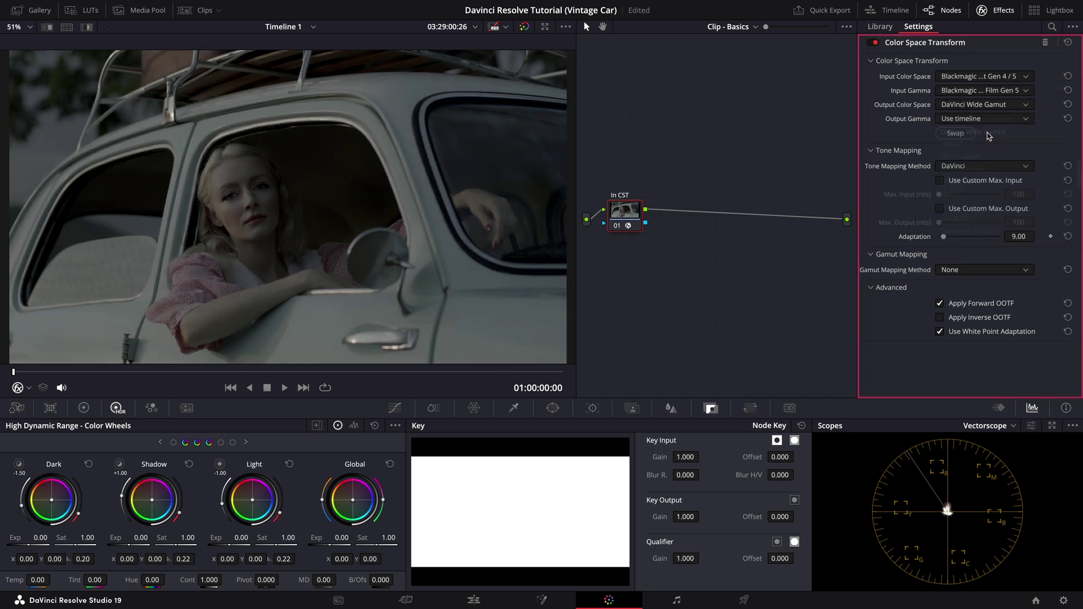
pyautogui.click(984, 118)
pyautogui.scroll(-2, 990, 191)
pyautogui.scroll(-3, 990, 198)
pyautogui.click(970, 235)
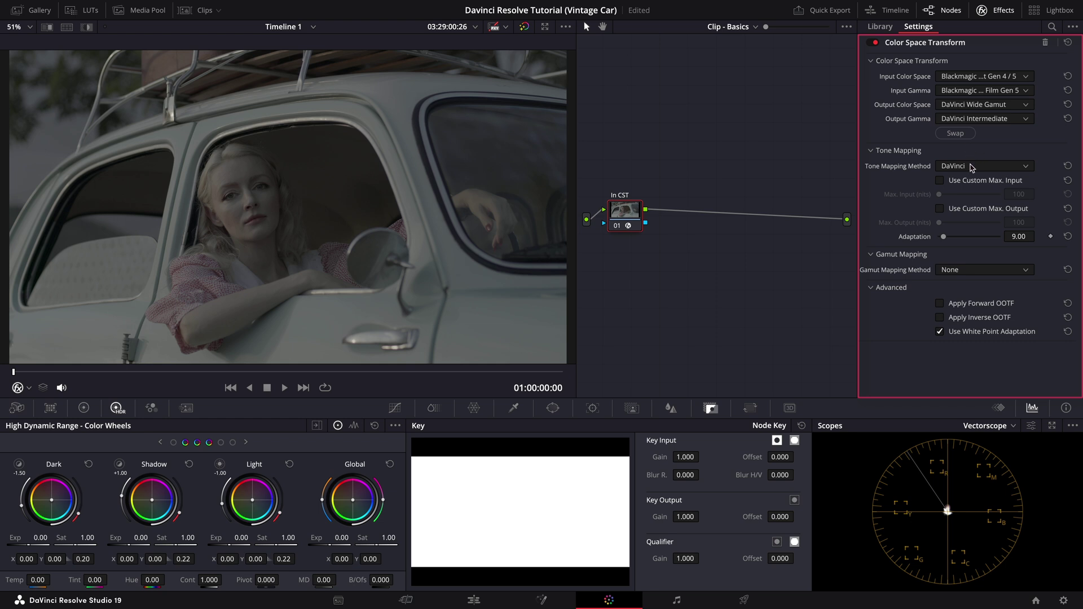
pyautogui.click(971, 168)
pyautogui.click(964, 182)
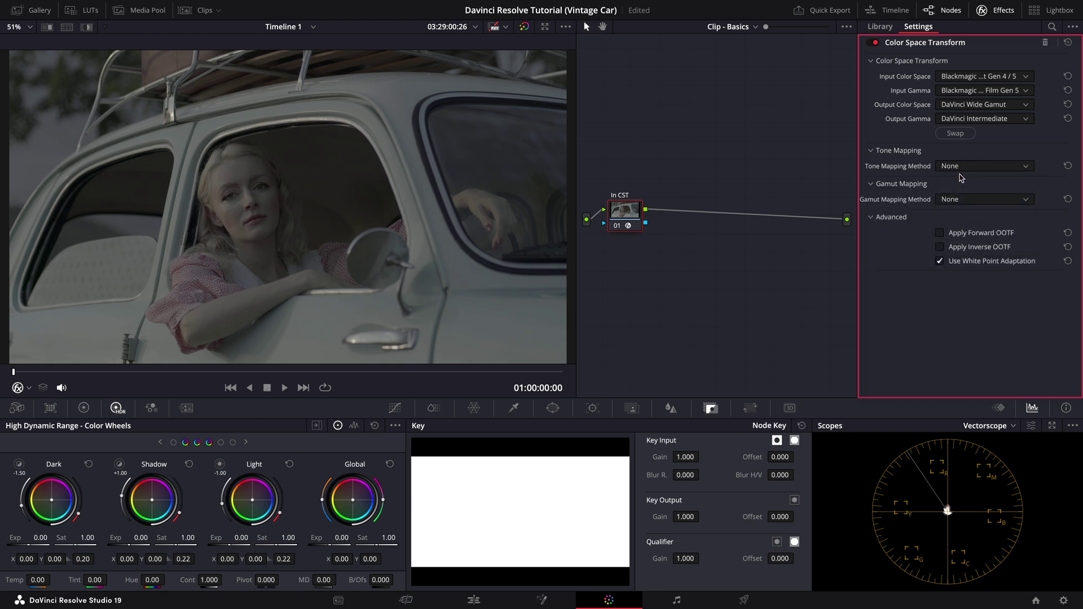
# Step: Add serial node 02 after node 01 and apply a Color Space Transform to it
pyautogui.rightClick(629, 208)
pyautogui.moveTo(705, 261)
pyautogui.click(783, 276)
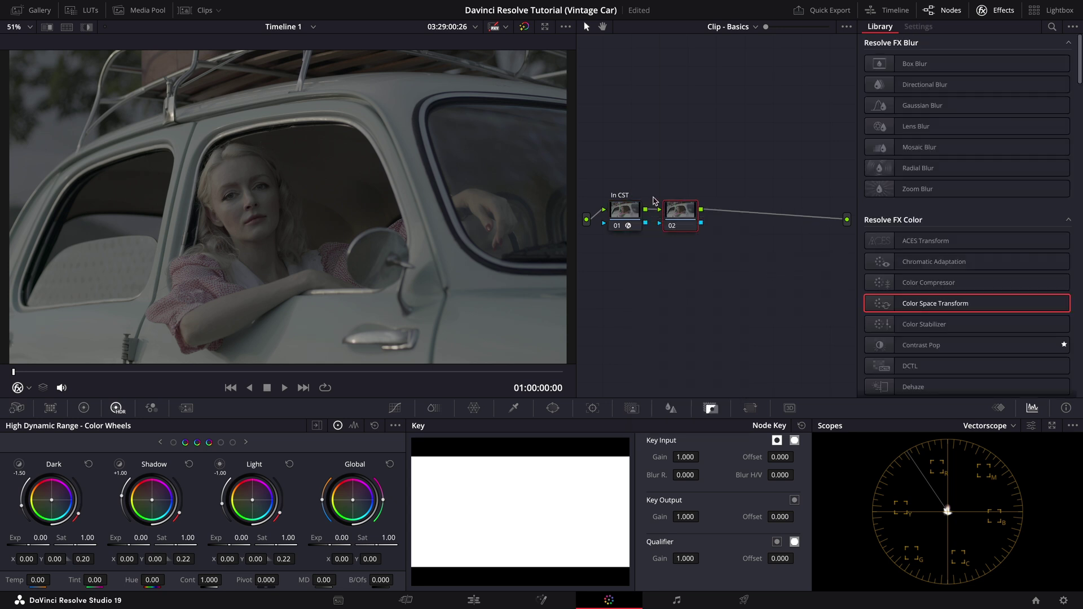
pyautogui.moveTo(675, 211); pyautogui.dragTo(807, 278)
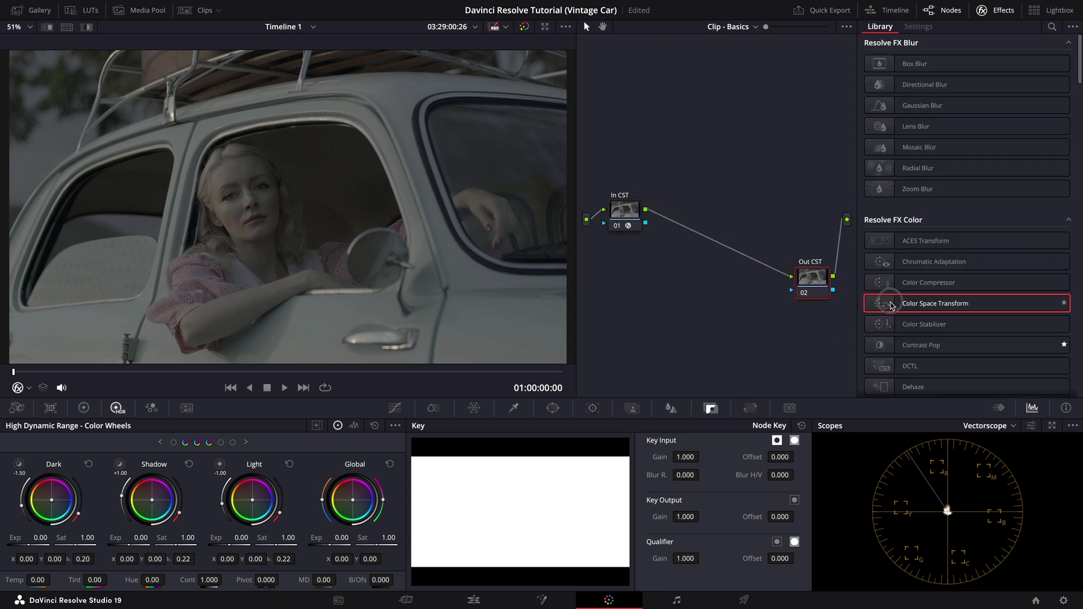
pyautogui.moveTo(883, 303); pyautogui.dragTo(812, 279)
# Step: Set node 02's CST input to DaVinci Wide Gamut with DaVinci Intermediate gamma
pyautogui.click(984, 77)
pyautogui.click(973, 153)
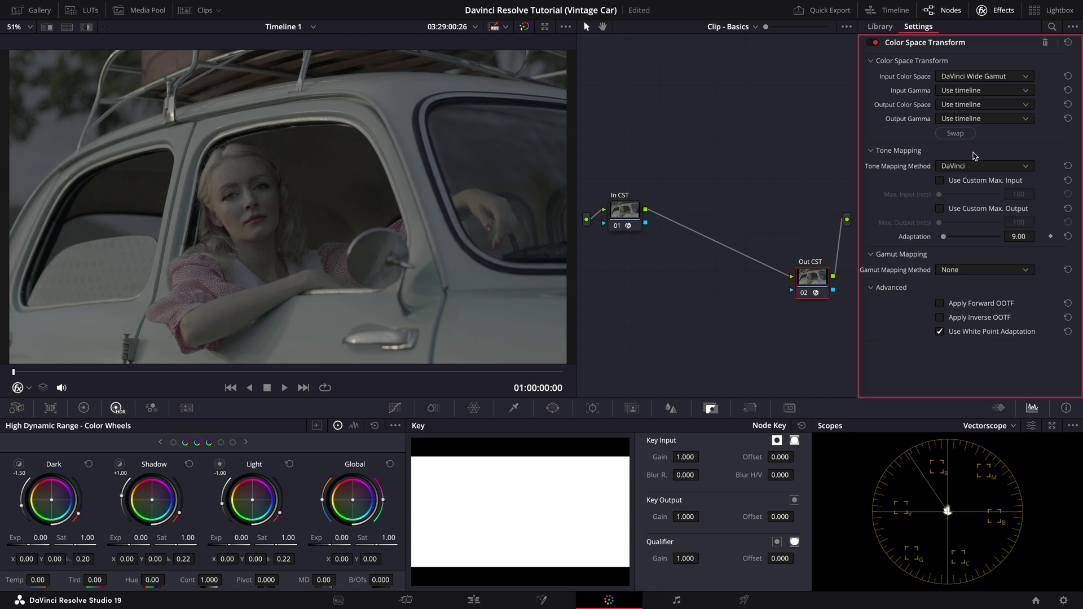
pyautogui.click(984, 90)
pyautogui.click(974, 165)
# Step: Output Rec.709 Gamma 2.4 with custom max input 10000 and max output 100 nits
pyautogui.click(986, 105)
pyautogui.scroll(-10, 988, 169)
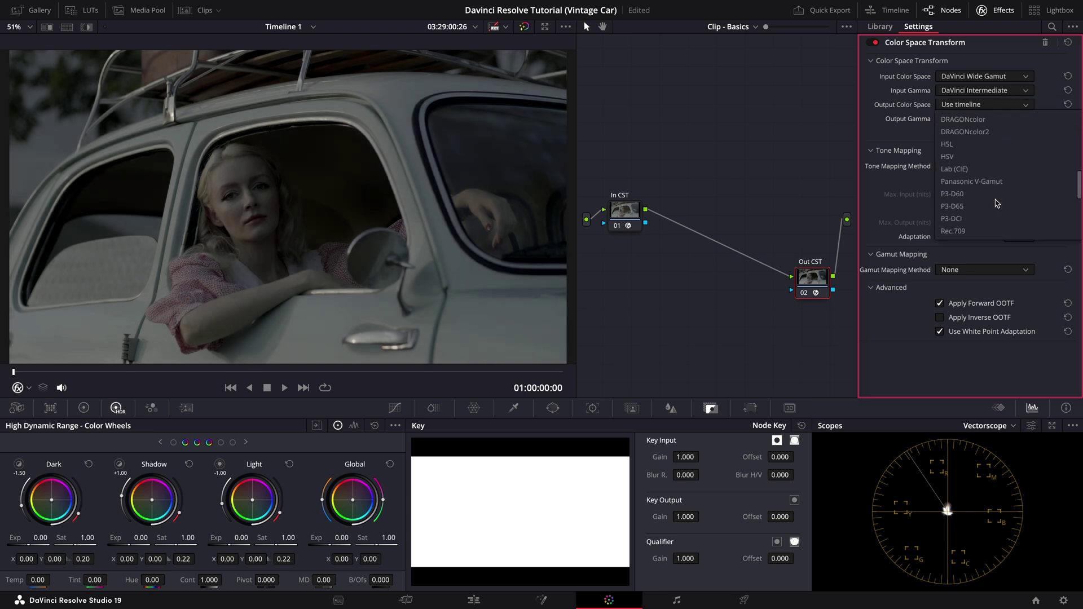
pyautogui.click(981, 164)
pyautogui.click(986, 118)
pyautogui.scroll(-5, 988, 163)
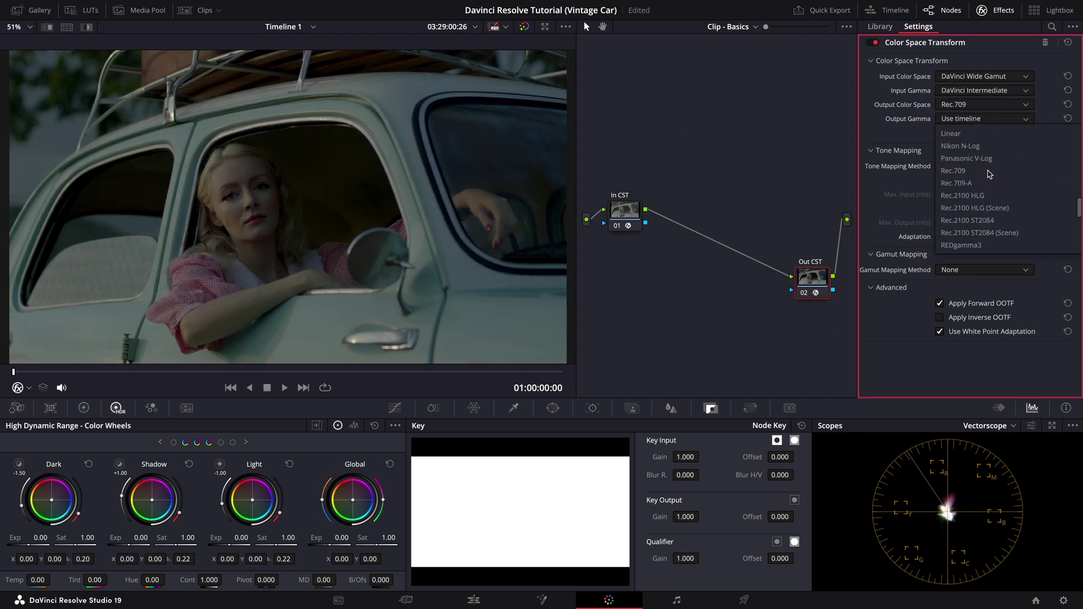
pyautogui.click(979, 172)
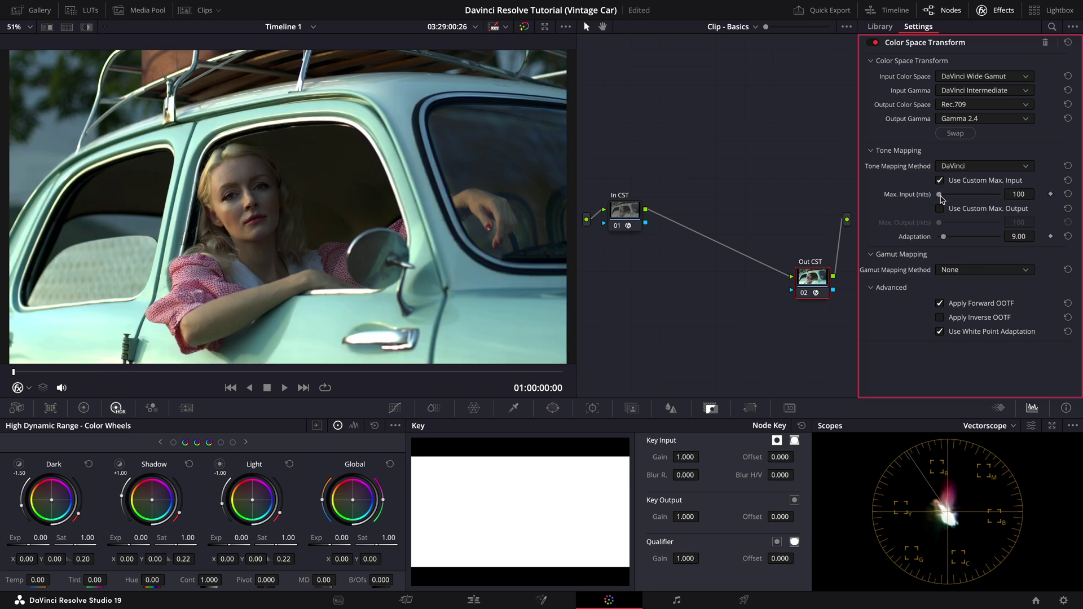
pyautogui.click(940, 180)
pyautogui.click(940, 209)
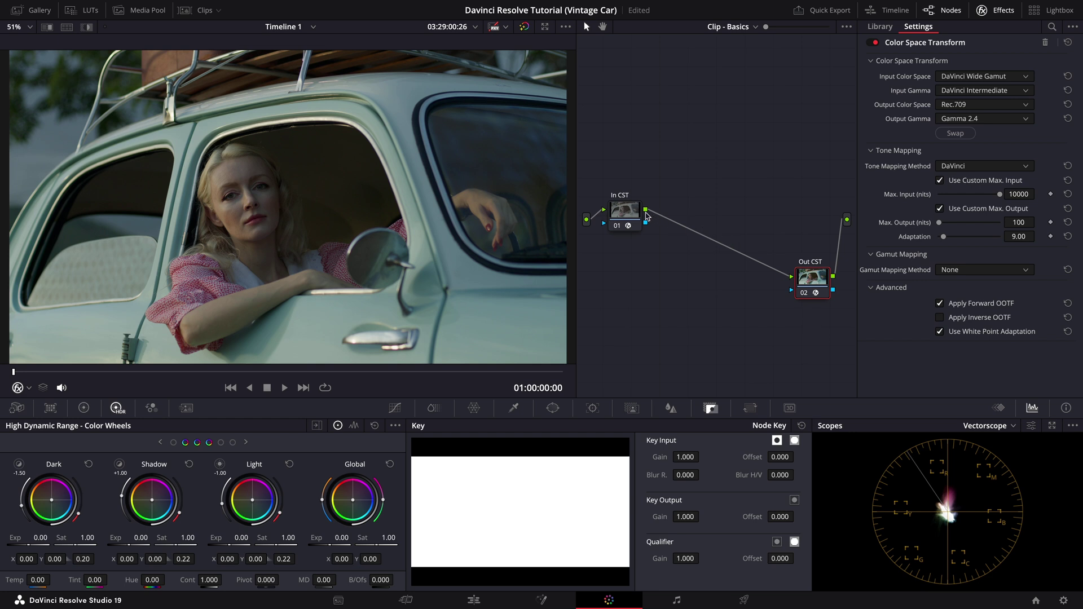
pyautogui.click(624, 214)
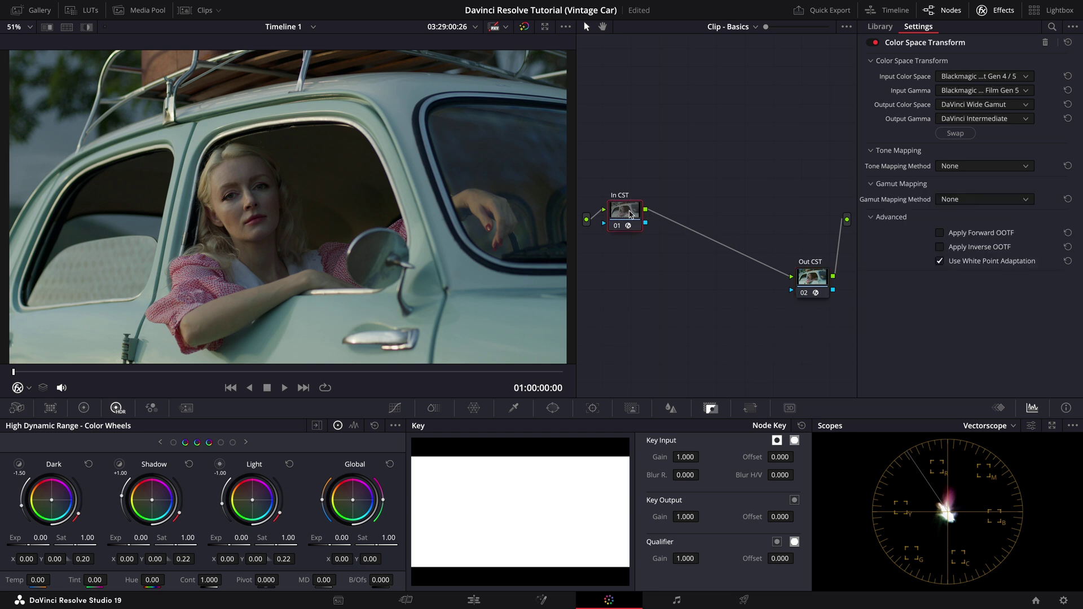
# Step: Add three serial nodes, 03, 04 and 05, after the In CST node
pyautogui.rightClick(630, 213)
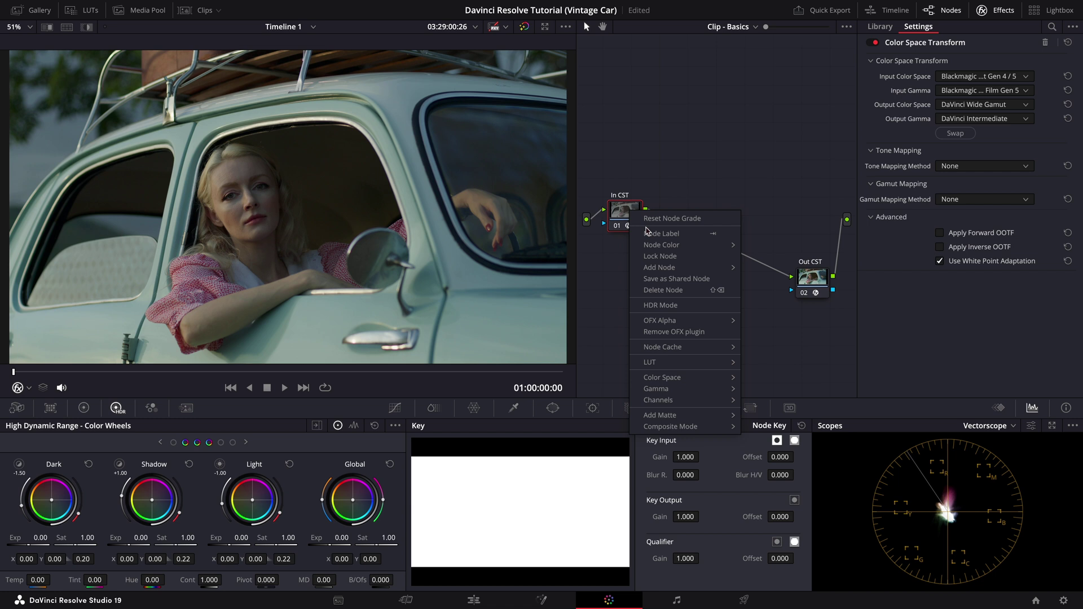
pyautogui.moveTo(676, 268)
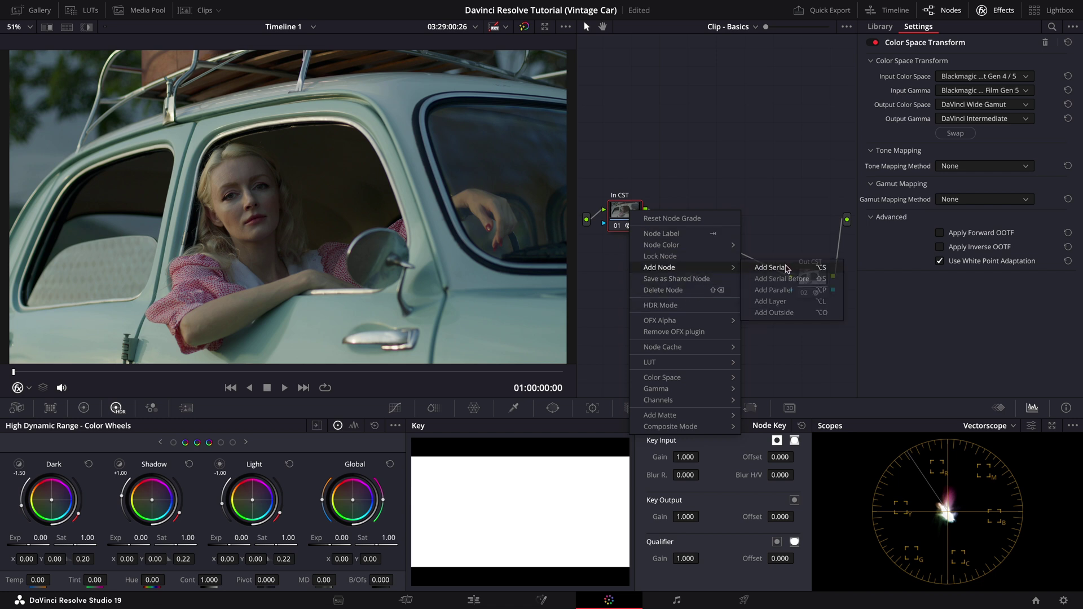
pyautogui.click(785, 268)
pyautogui.rightClick(680, 205)
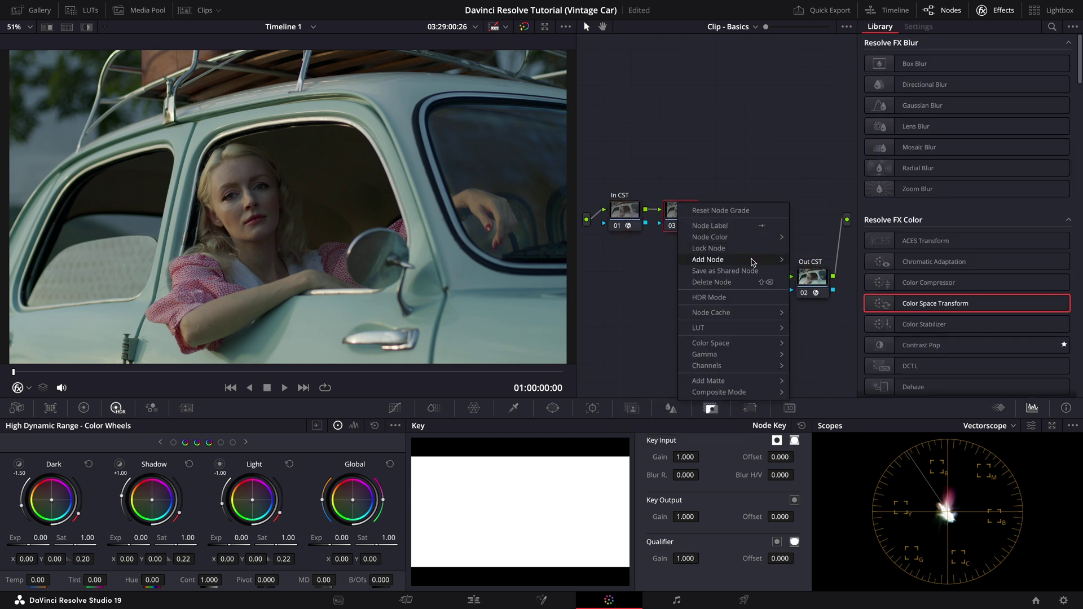
pyautogui.moveTo(733, 260)
pyautogui.click(812, 260)
pyautogui.rightClick(737, 209)
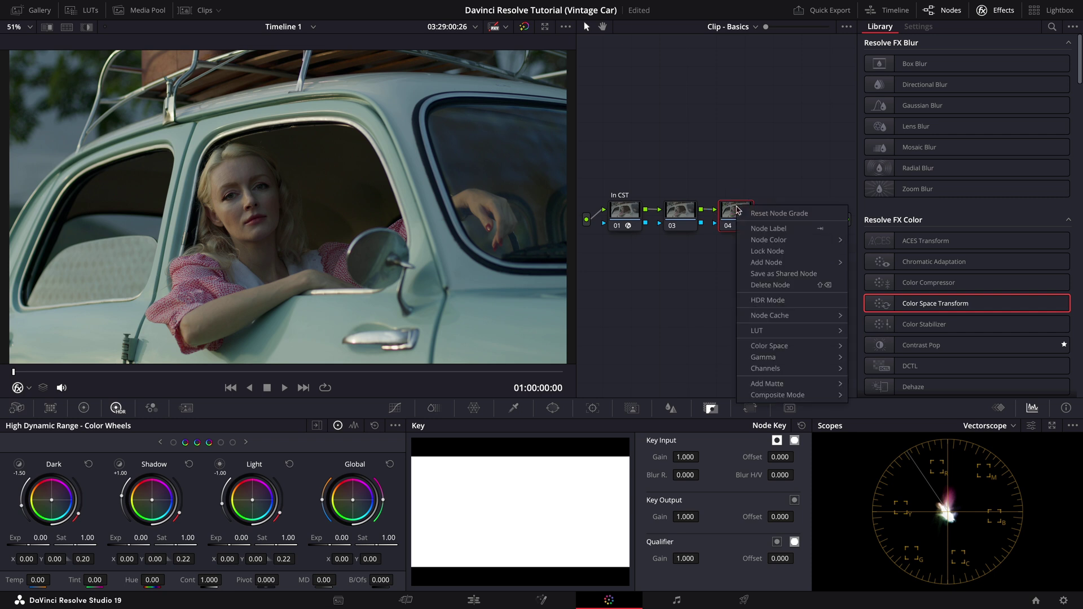
pyautogui.moveTo(790, 262)
pyautogui.click(874, 262)
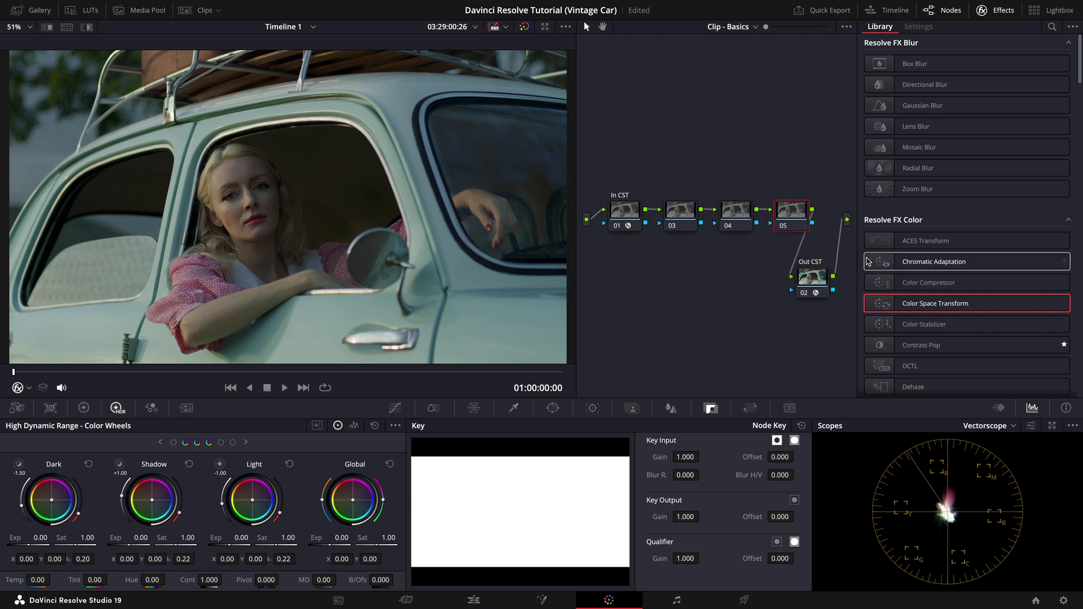
# Step: Move the node chain up and label nodes 03-05 Exposure, Balance and Contrast
pyautogui.moveTo(823, 187); pyautogui.dragTo(634, 260)
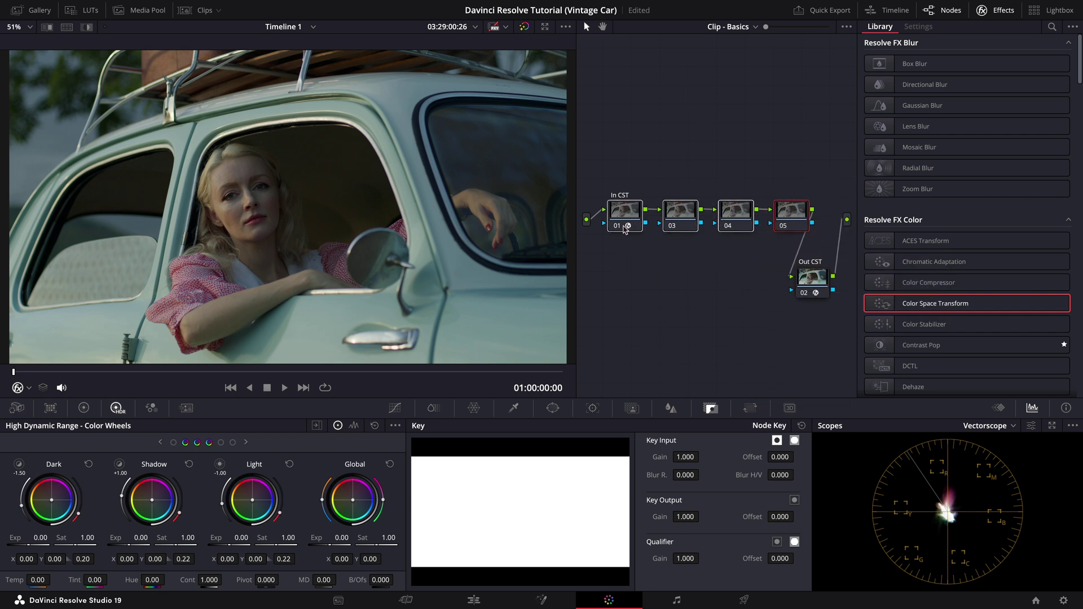
pyautogui.moveTo(624, 212); pyautogui.dragTo(624, 82)
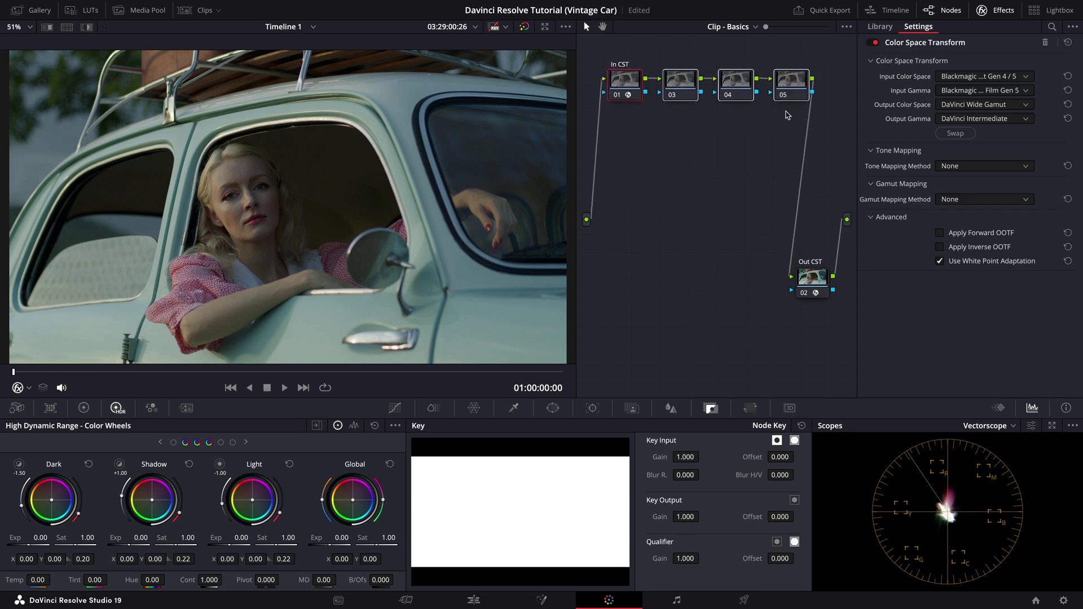
pyautogui.click(795, 79)
pyautogui.write('Contra')
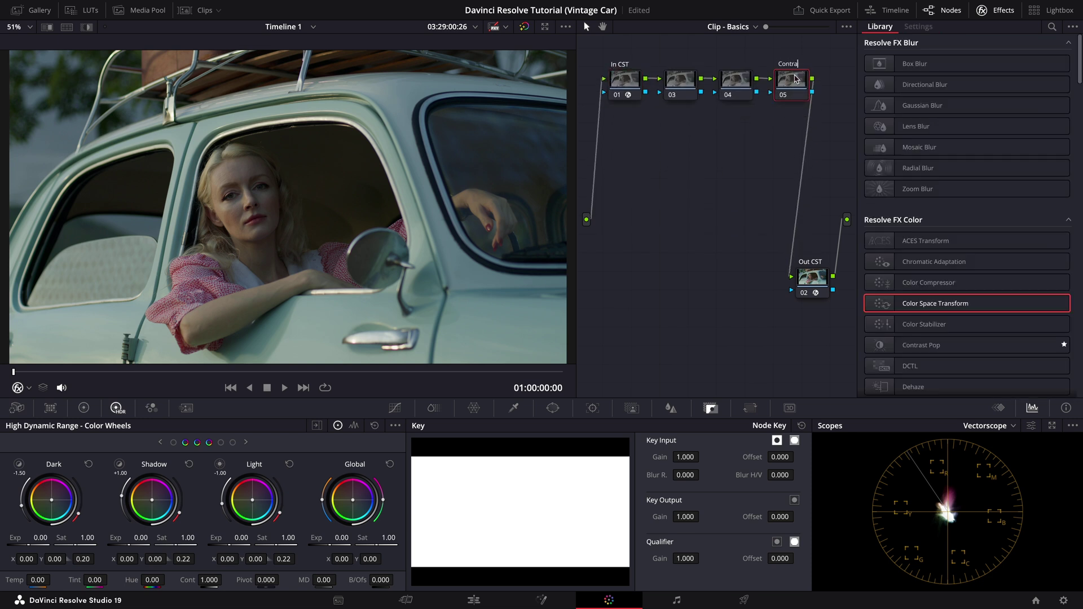
pyautogui.write('st')
pyautogui.click(739, 85)
pyautogui.click(675, 84)
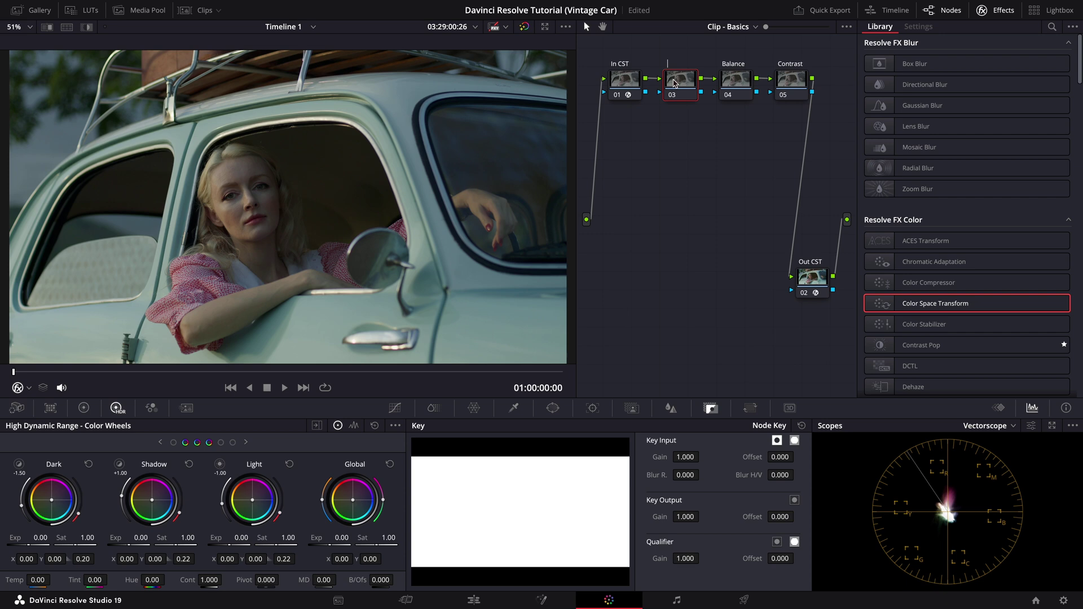
pyautogui.press('Return')
# Step: Insert node 06 before Out CST and label it Kodak 2383
pyautogui.rightClick(813, 281)
pyautogui.moveTo(857, 333)
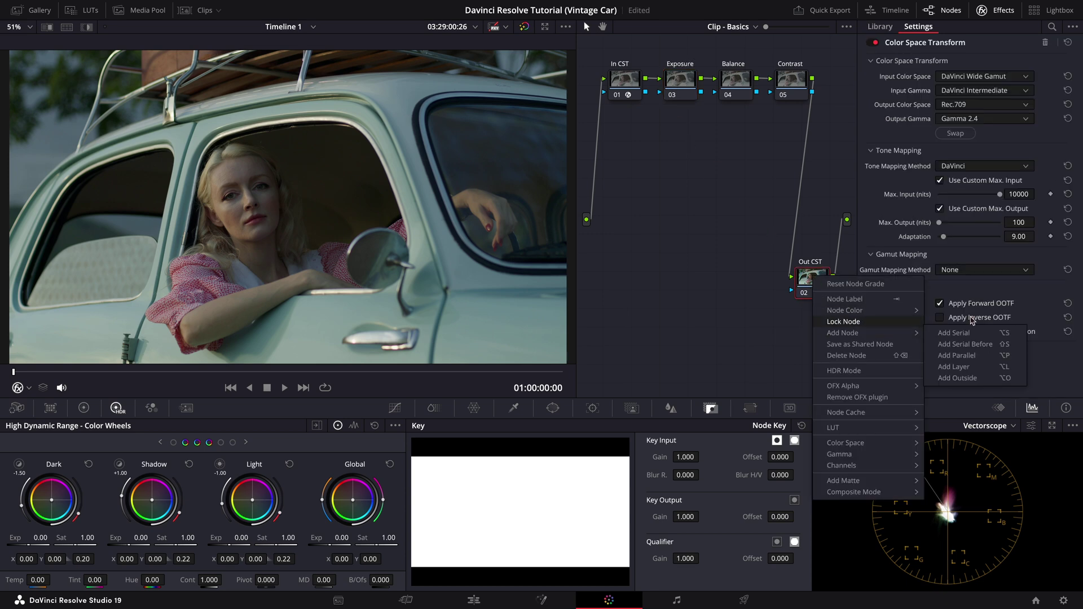
pyautogui.click(962, 345)
pyautogui.moveTo(790, 278); pyautogui.dragTo(726, 278)
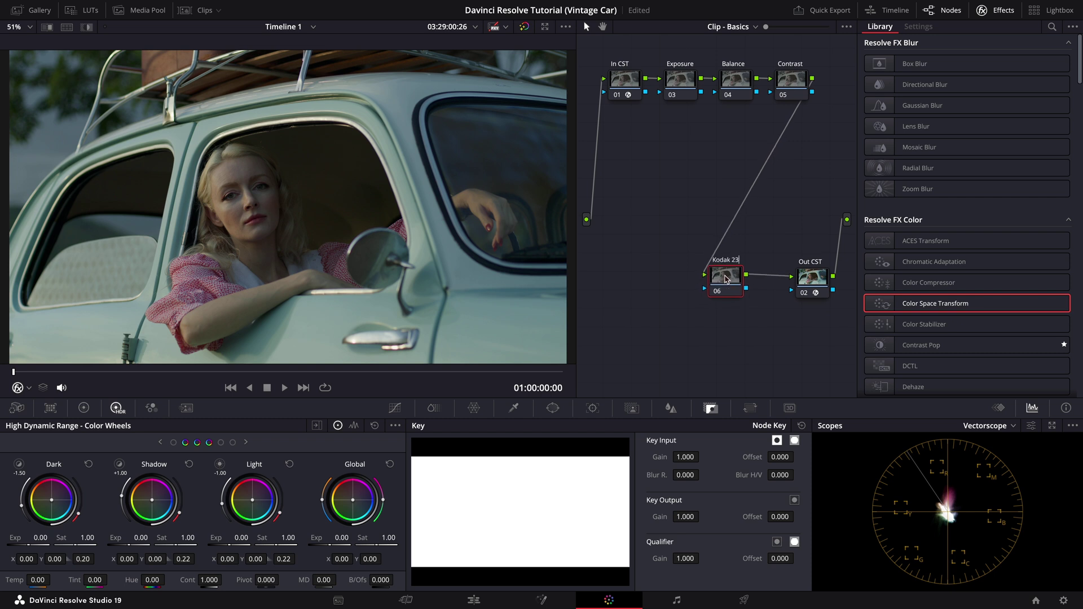
pyautogui.press('Return')
# Step: Apply Dehancer Pro 7.2.1 to node 06 with Rec.709 source and High - slow quality
pyautogui.scroll(-20, 913, 204)
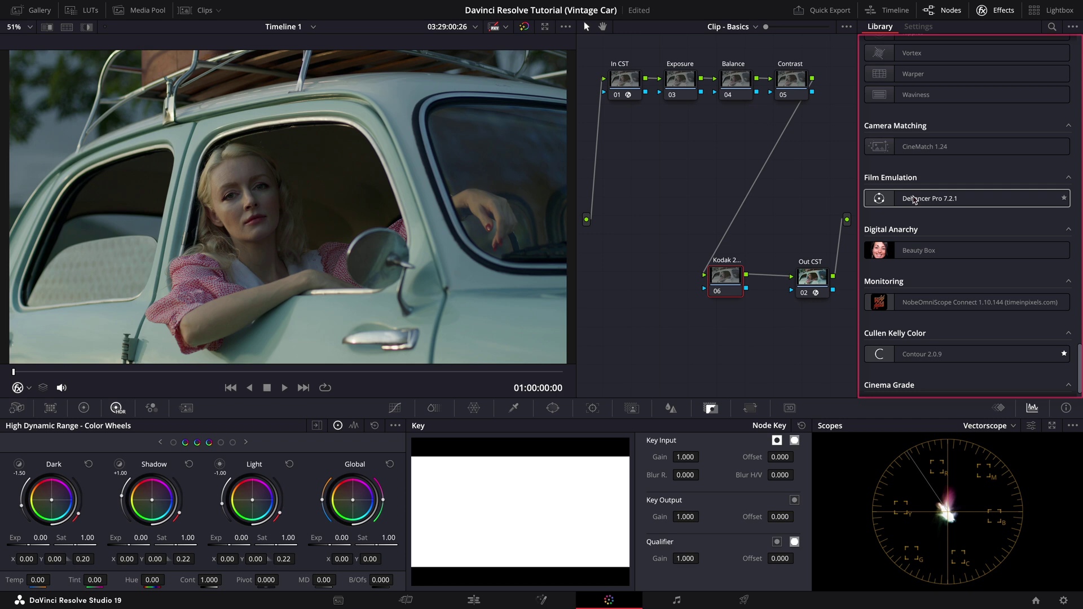
pyautogui.moveTo(913, 204); pyautogui.dragTo(733, 283)
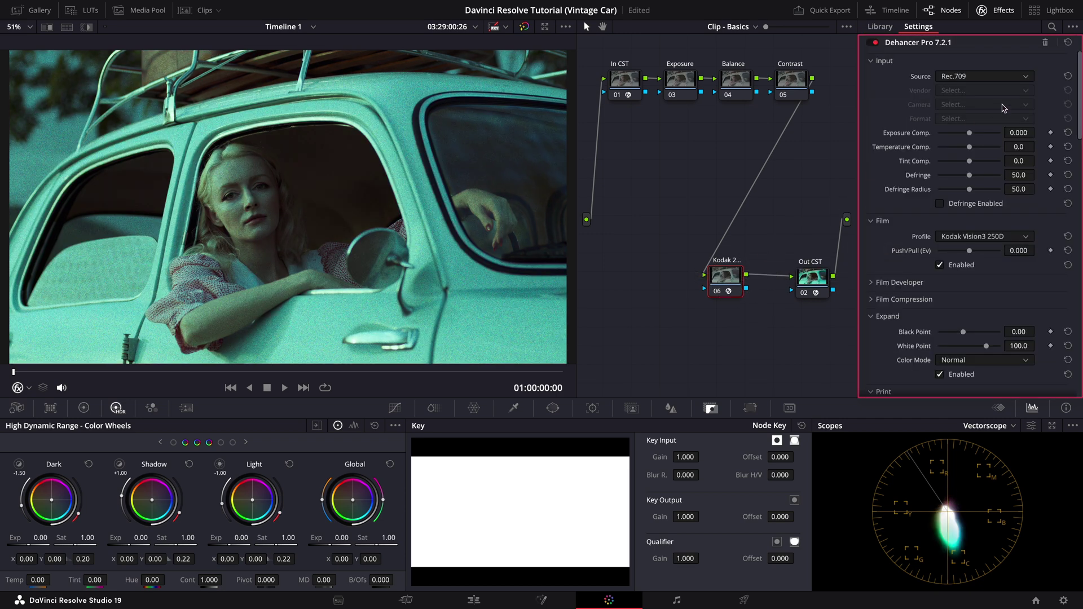
pyautogui.click(1009, 77)
pyautogui.click(986, 158)
pyautogui.scroll(-15, 913, 278)
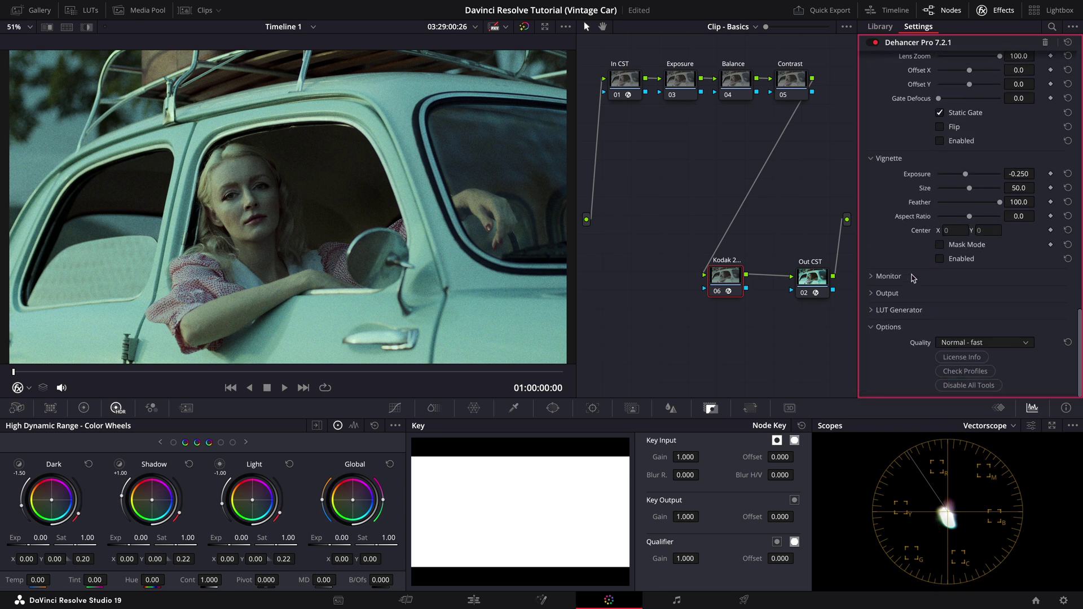
pyautogui.click(959, 343)
pyautogui.click(972, 386)
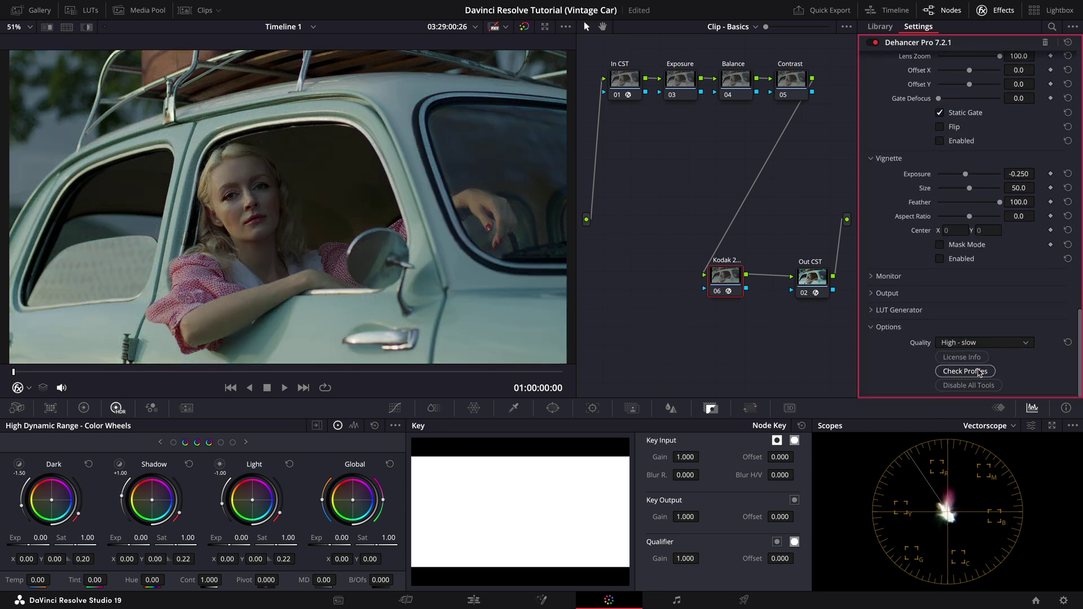
# Step: Choose the Kodak 2383 Print Film profile and set total impact to 64.2
pyautogui.scroll(10, 932, 271)
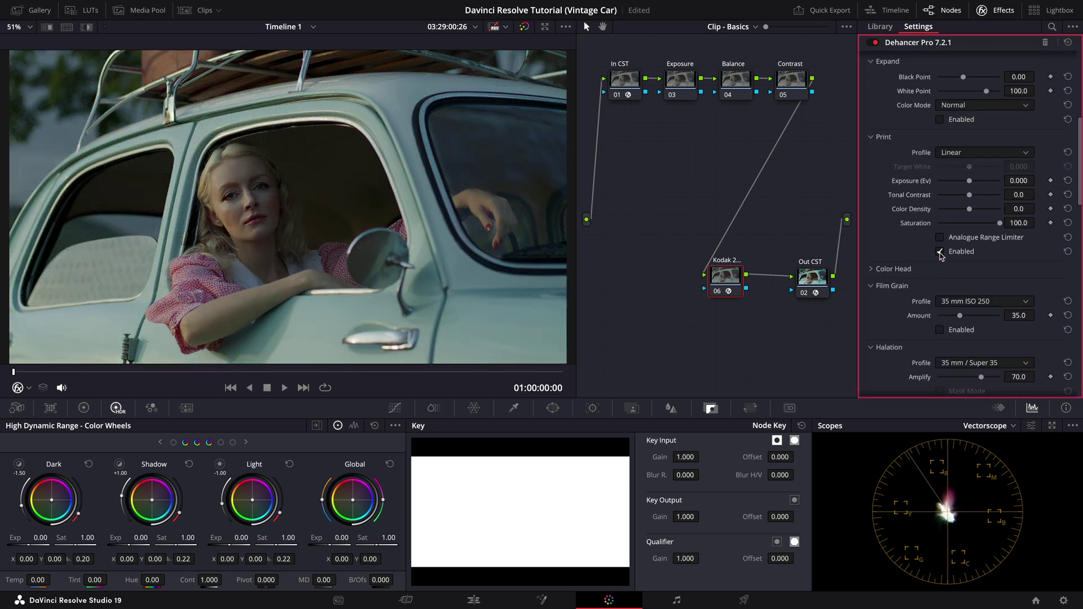
pyautogui.click(986, 152)
pyautogui.click(979, 209)
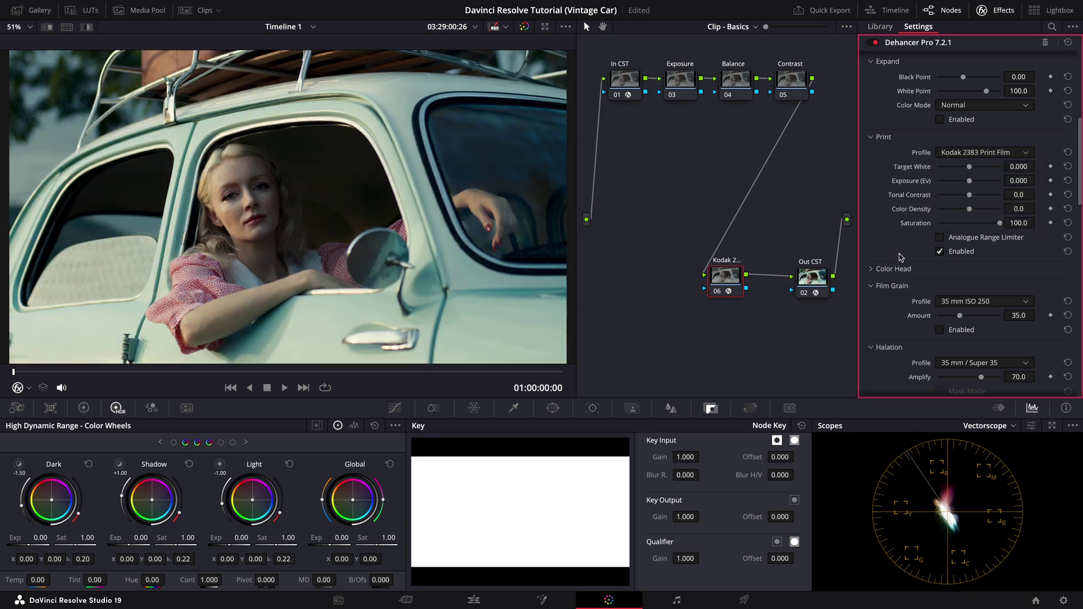
pyautogui.scroll(-10, 900, 257)
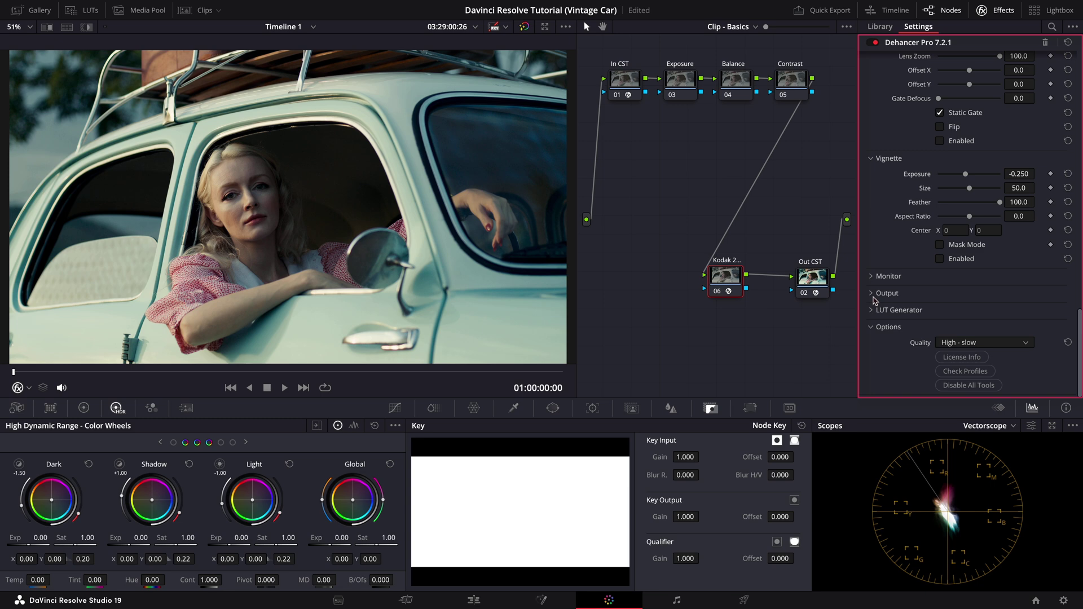
pyautogui.moveTo(999, 309); pyautogui.dragTo(978, 314)
# Step: Toggle the Kodak node off and on to compare, then move it up and right
pyautogui.click(718, 292)
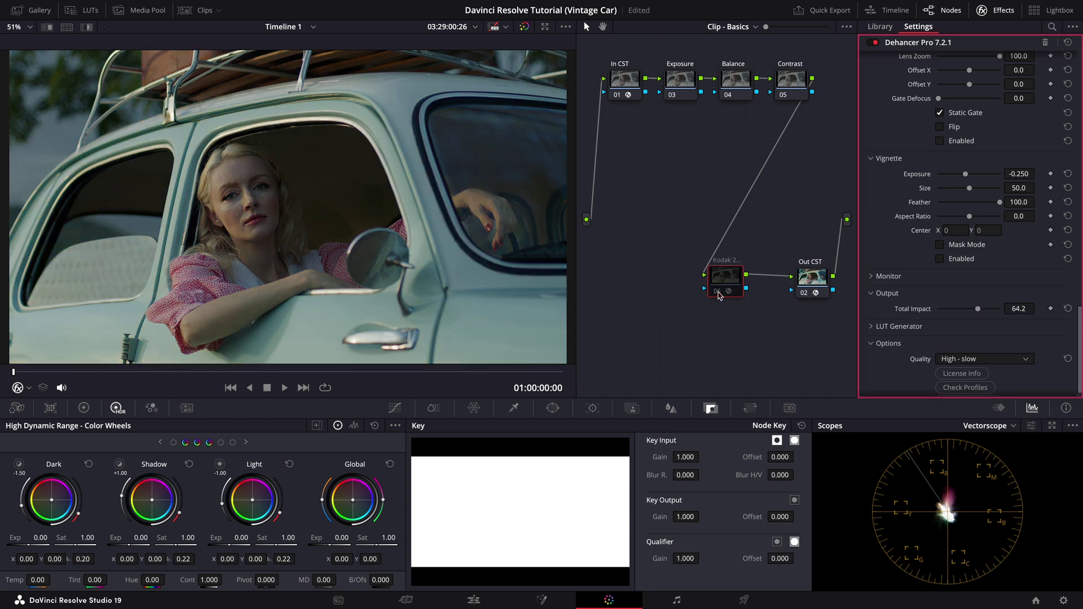
pyautogui.click(717, 292)
pyautogui.click(717, 292)
pyautogui.click(717, 292)
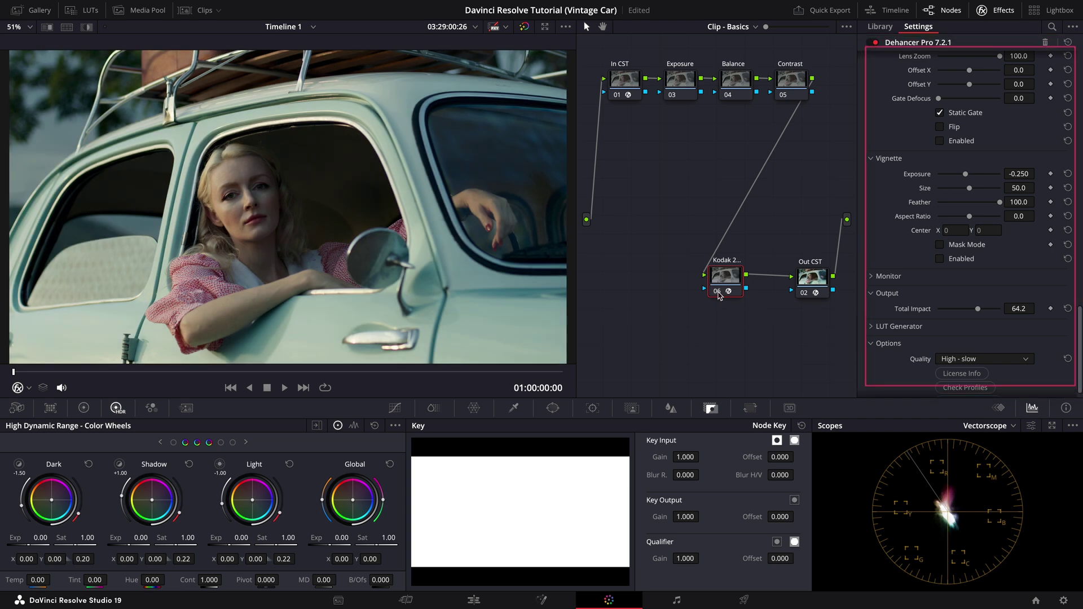
pyautogui.moveTo(719, 295); pyautogui.dragTo(750, 251)
# Step: Add layered node 08 with a Layer Mixer beside Kodak 2383 and apply the Nelvana LUT
pyautogui.rightClick(750, 251)
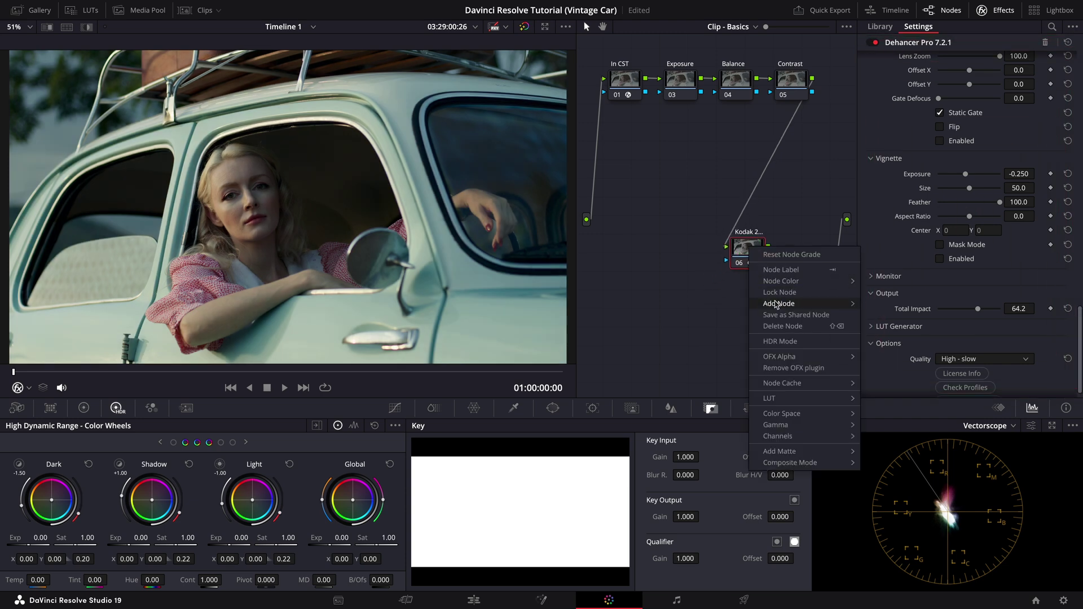
pyautogui.moveTo(801, 303)
pyautogui.click(891, 326)
pyautogui.moveTo(802, 314); pyautogui.dragTo(777, 285)
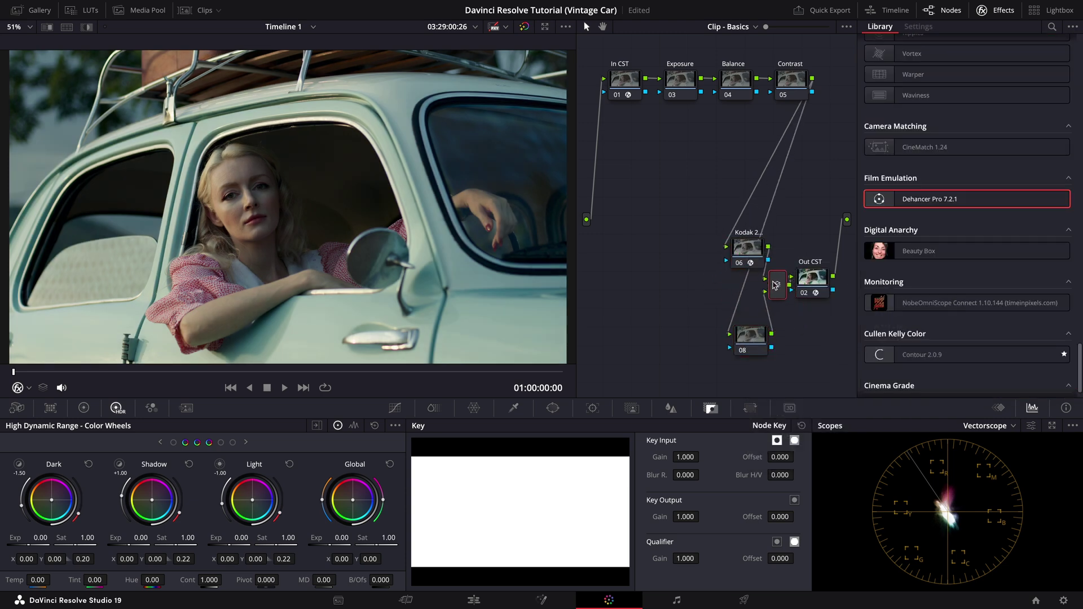
pyautogui.moveTo(756, 336); pyautogui.dragTo(748, 316)
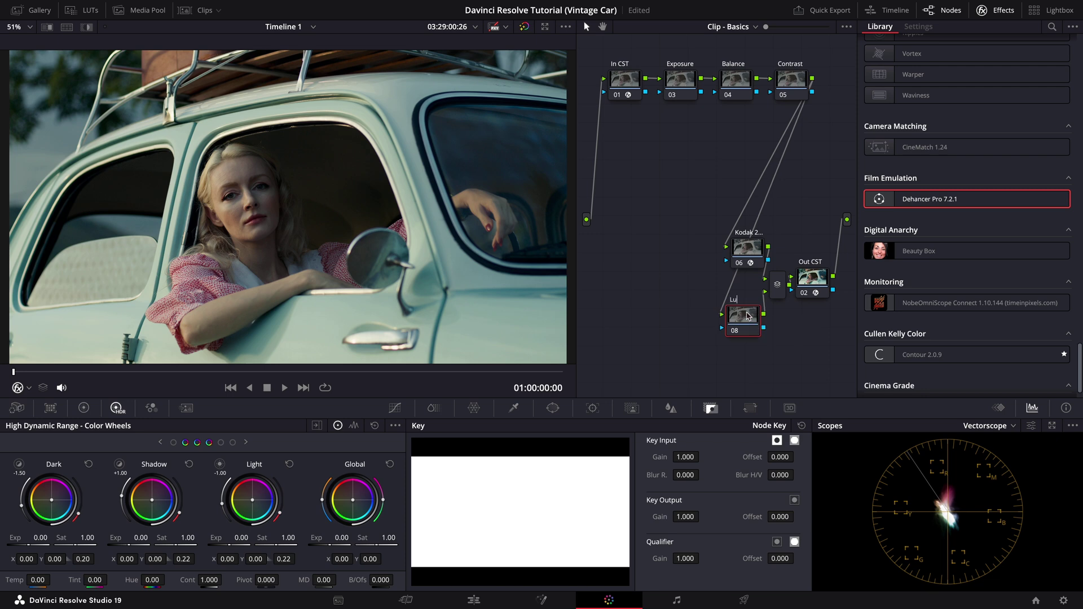
pyautogui.click(72, 10)
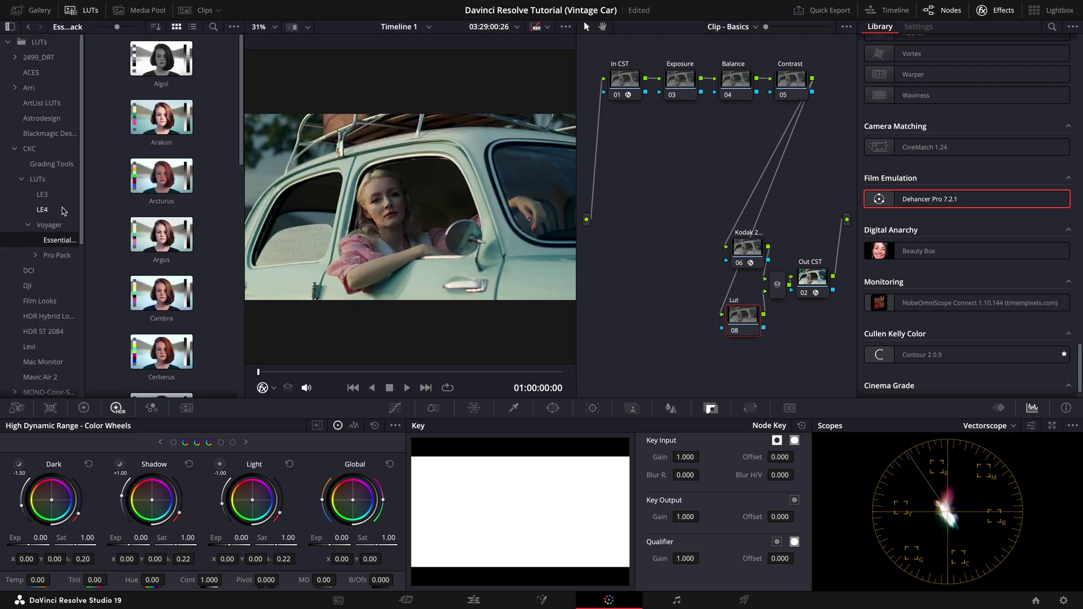
pyautogui.scroll(-10, 101, 243)
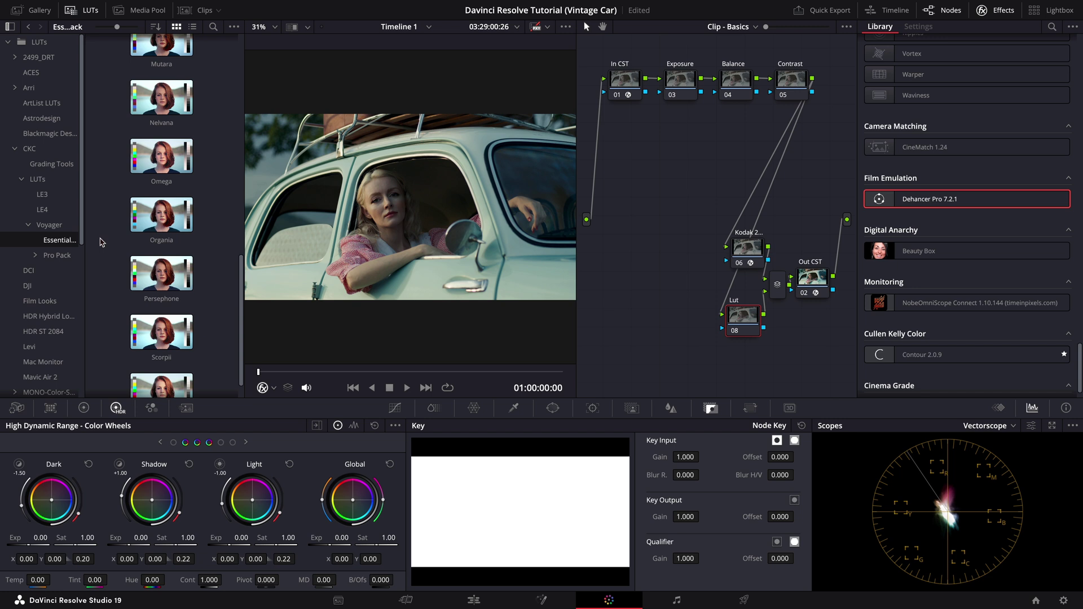
pyautogui.moveTo(161, 97); pyautogui.dragTo(747, 319)
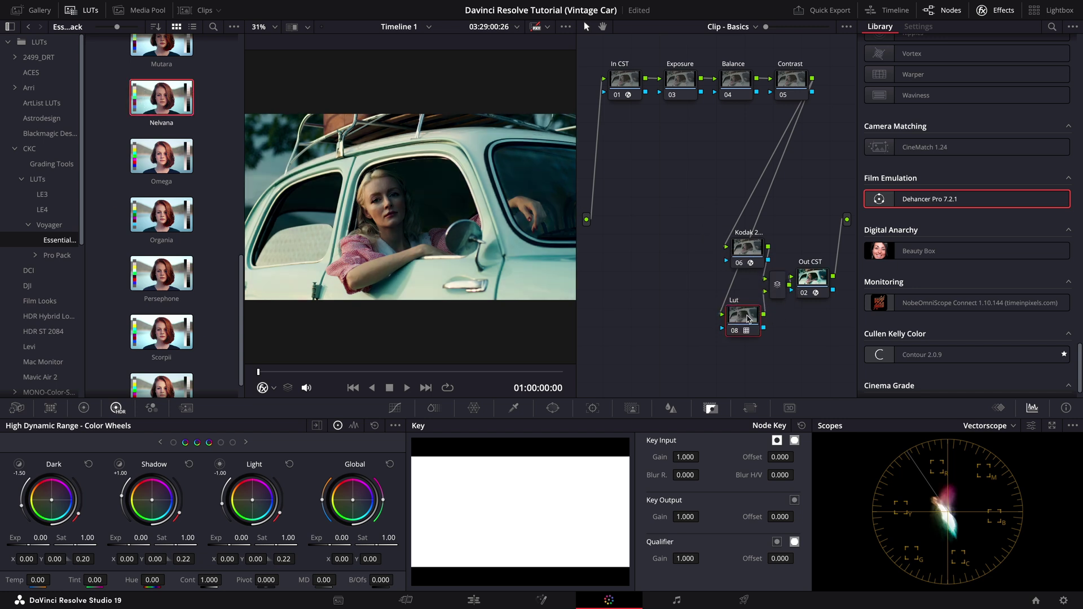
# Step: Set the Lut node's key output gain to 0.500 and close the LUT browser
pyautogui.click(685, 516)
pyautogui.write('0.500')
pyautogui.press('Return')
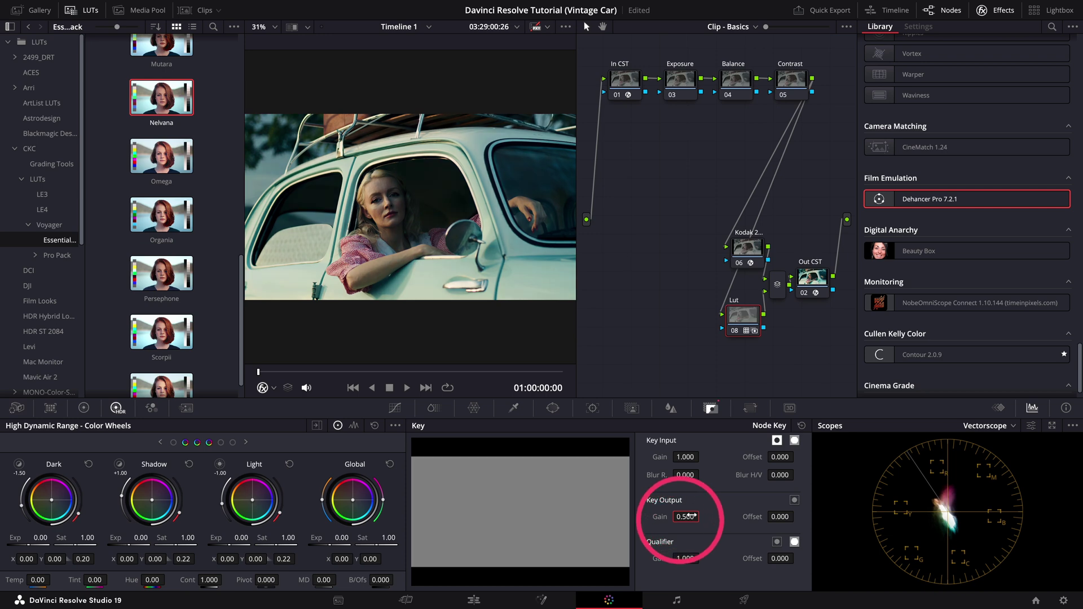
pyautogui.click(89, 10)
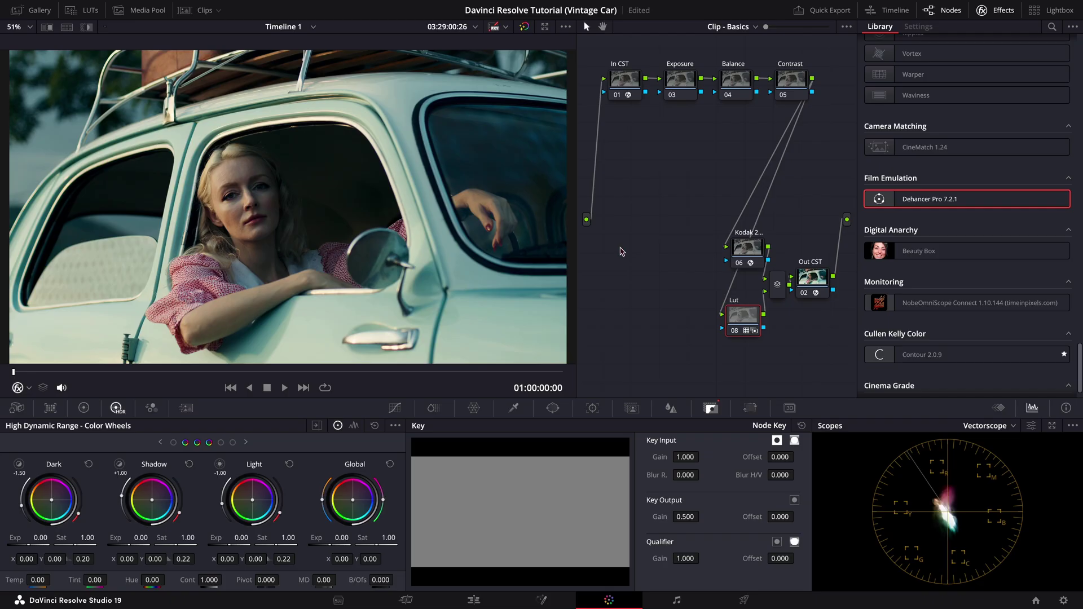
pyautogui.moveTo(747, 249); pyautogui.dragTo(740, 255)
pyautogui.click(787, 80)
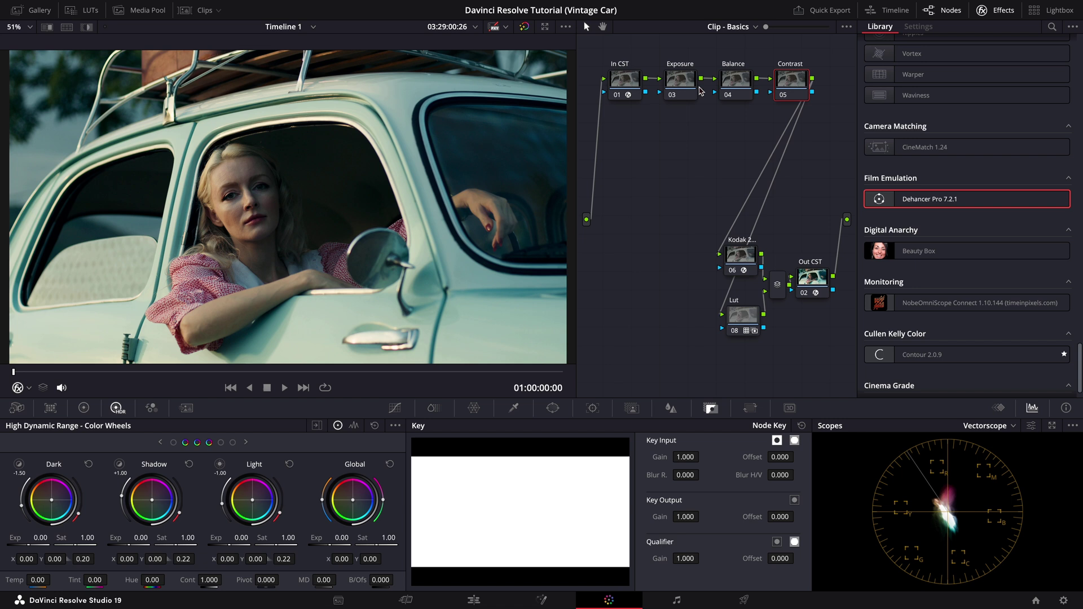
# Step: Raise master lift to 0.02 and lower gain to 0.81, comparing with bypass
pyautogui.click(83, 408)
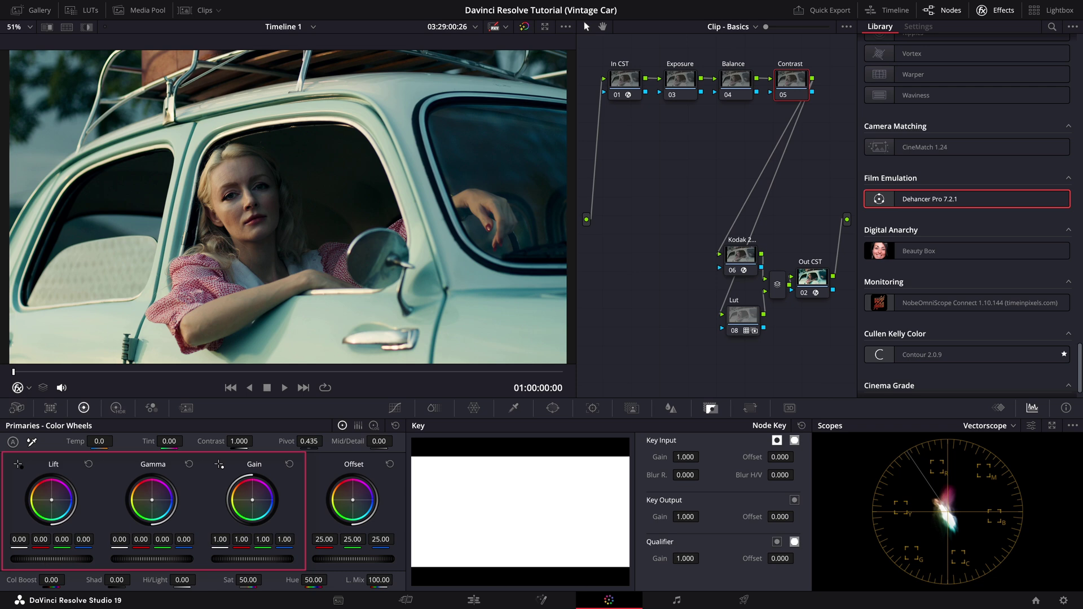
pyautogui.moveTo(42, 557); pyautogui.dragTo(101, 557)
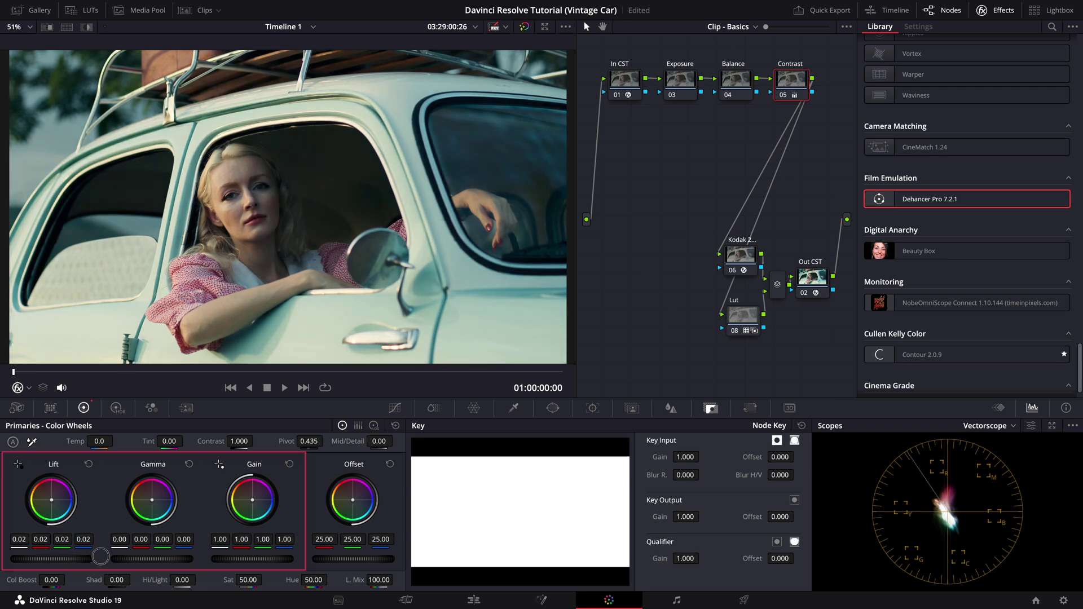
pyautogui.moveTo(257, 562); pyautogui.dragTo(216, 563)
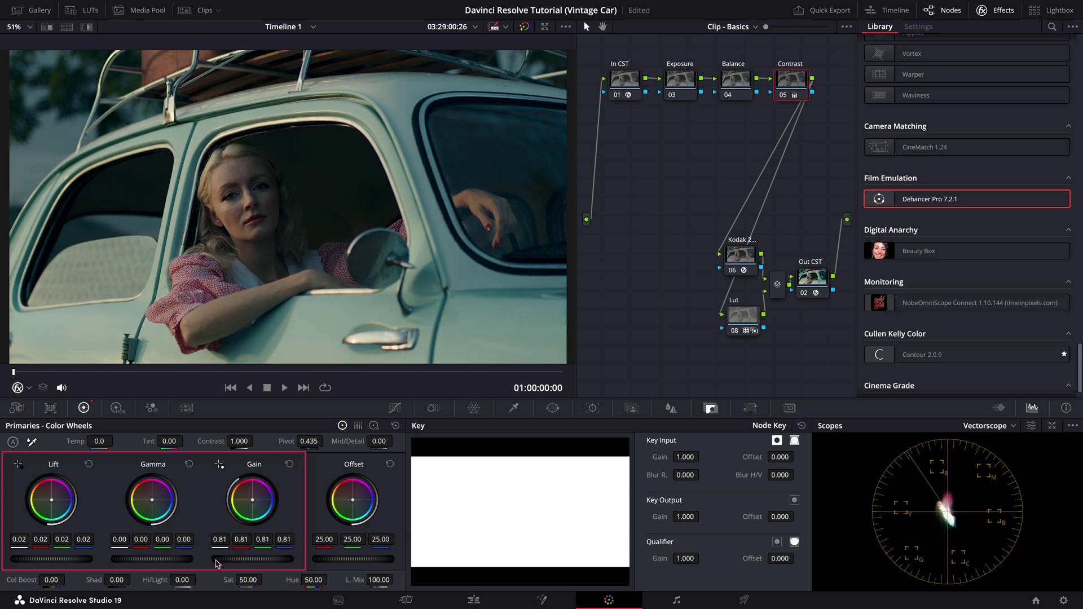
pyautogui.hotkey('shift', 'd')
pyautogui.hotkey('shift', 'd')
# Step: Set the Balance node's Offset to 25.76 red, 23.68 green and 24.09 blue
pyautogui.click(736, 79)
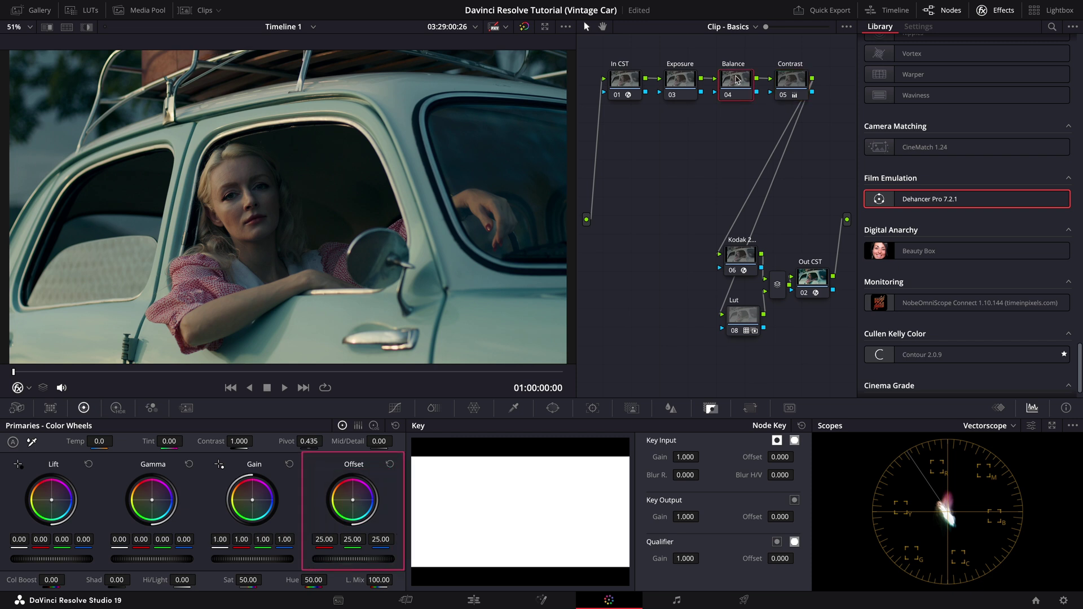
pyautogui.moveTo(325, 539)
pyautogui.mouseDown()
pyautogui.moveTo(380, 539)
pyautogui.moveTo(329, 544)
pyautogui.moveTo(352, 539)
pyautogui.mouseUp()
pyautogui.doubleClick(328, 543)
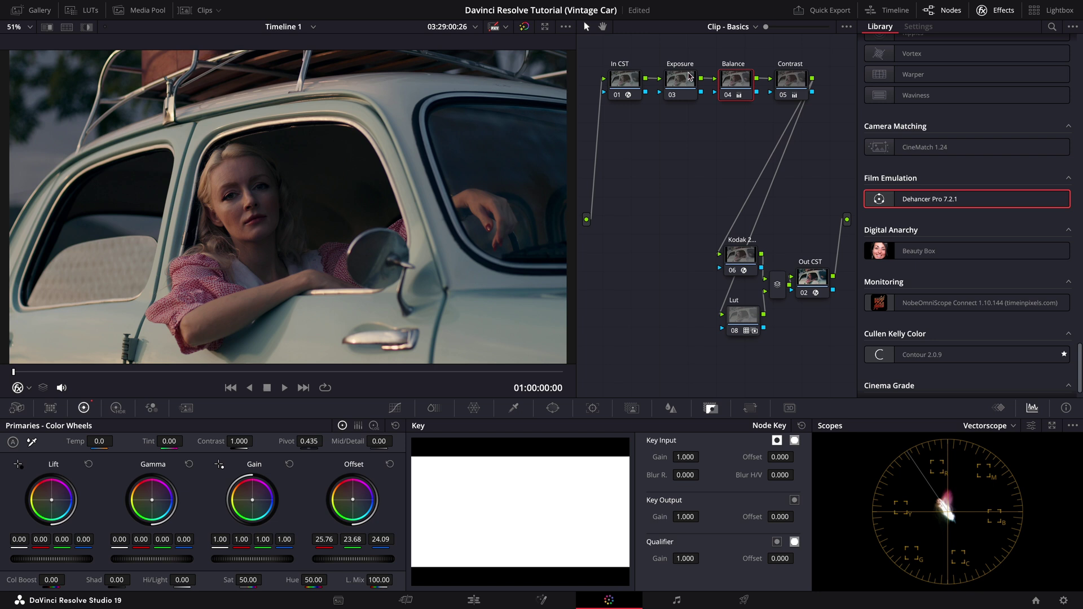
# Step: With Exposure selected, switch the scope to Waveform and turn on the viewer color picker
pyautogui.click(686, 83)
pyautogui.click(992, 426)
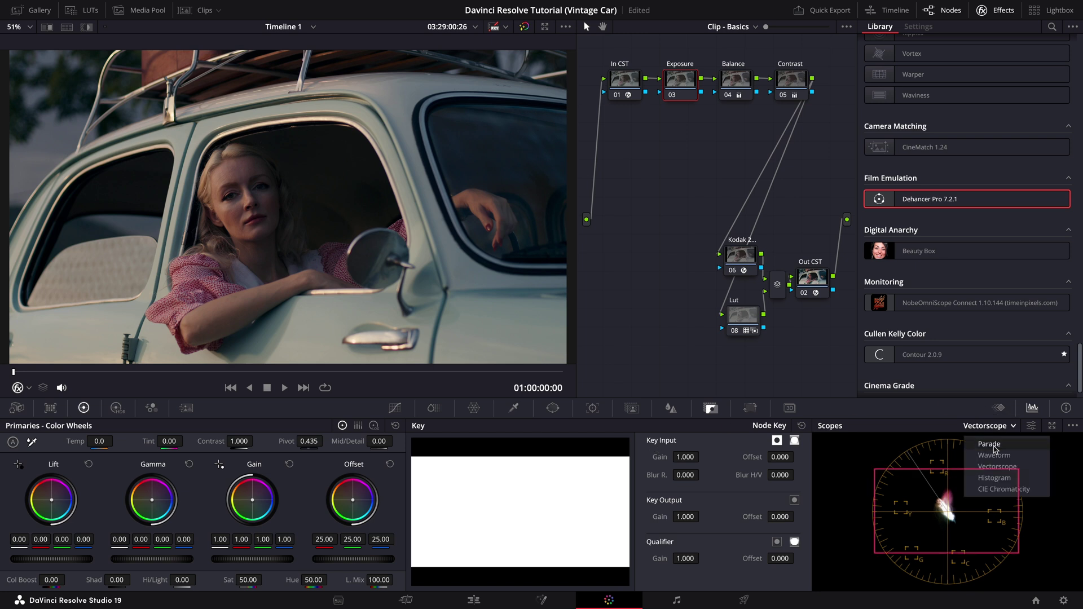
pyautogui.click(1000, 461)
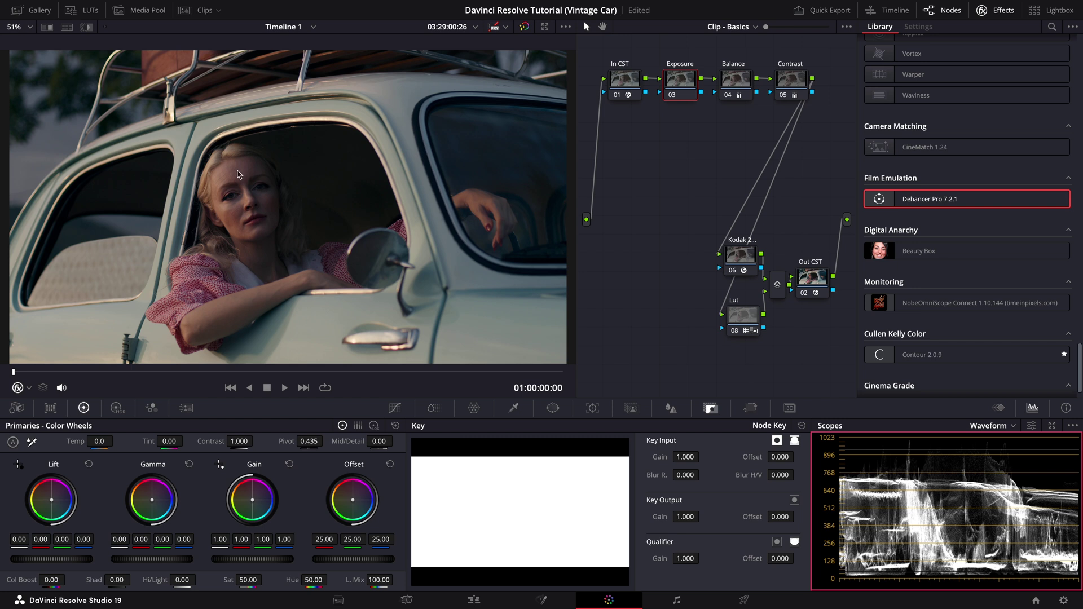
pyautogui.click(1072, 425)
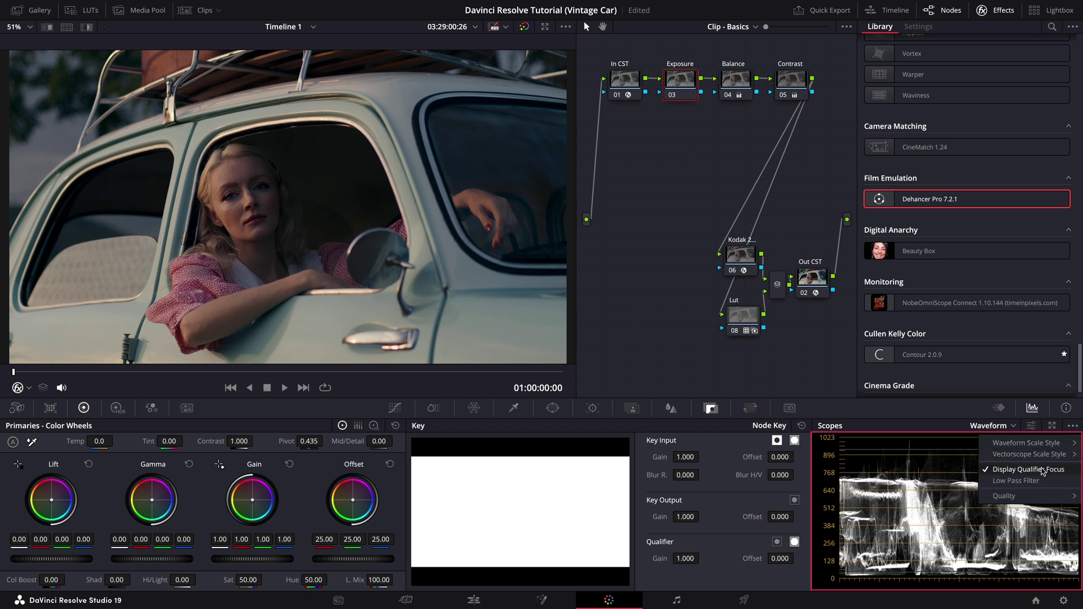
pyautogui.click(25, 387)
pyautogui.click(51, 418)
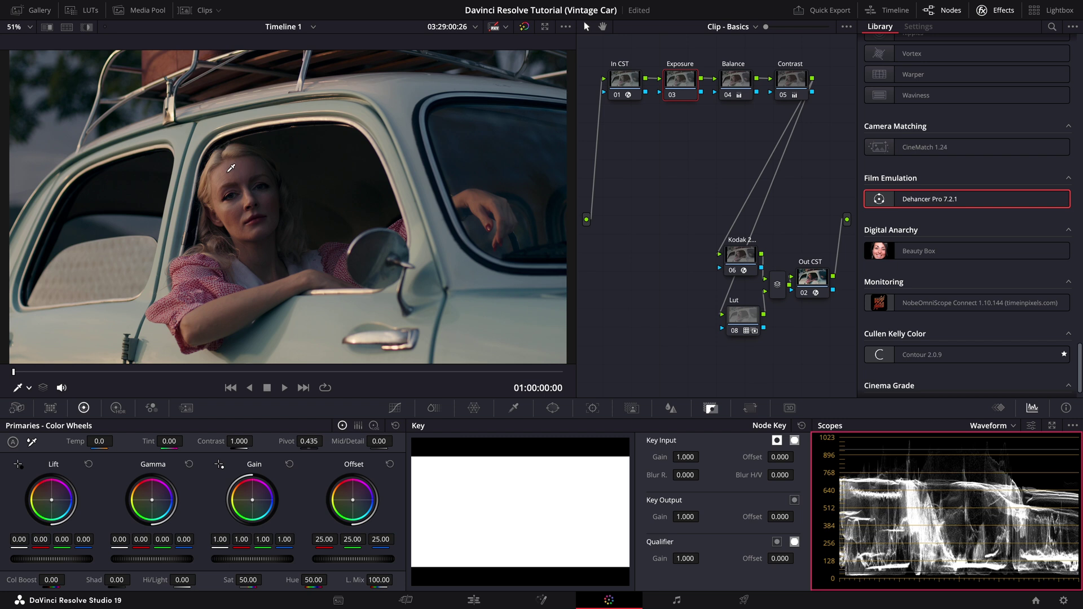
# Step: Set the Exposure node's HDR wheels to Global 0.76, Shadow 0.18 and Dark 0.07
pyautogui.click(118, 409)
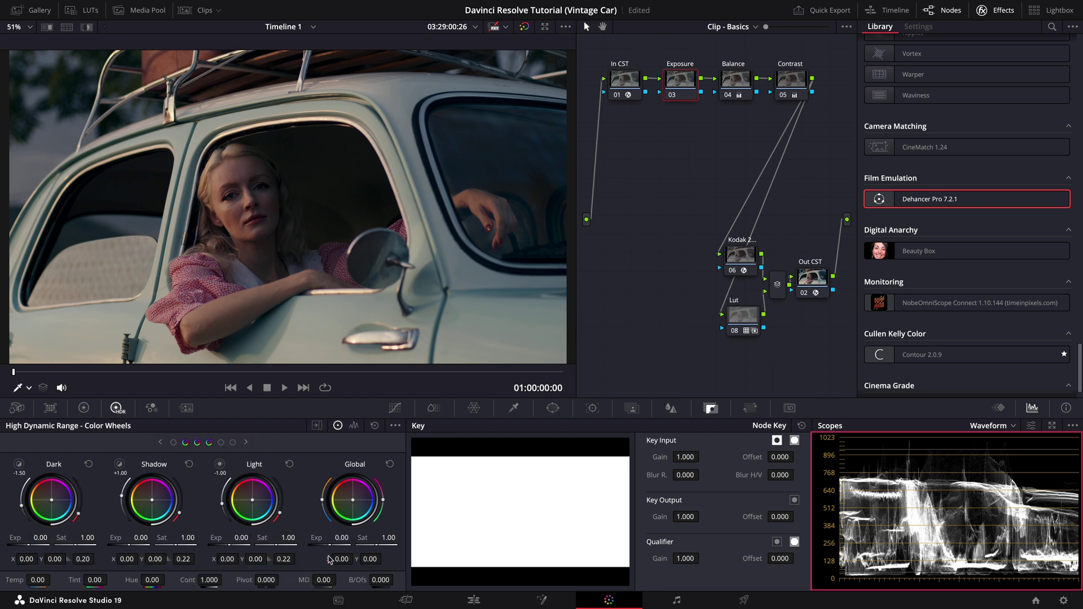
pyautogui.moveTo(341, 538); pyautogui.dragTo(319, 551)
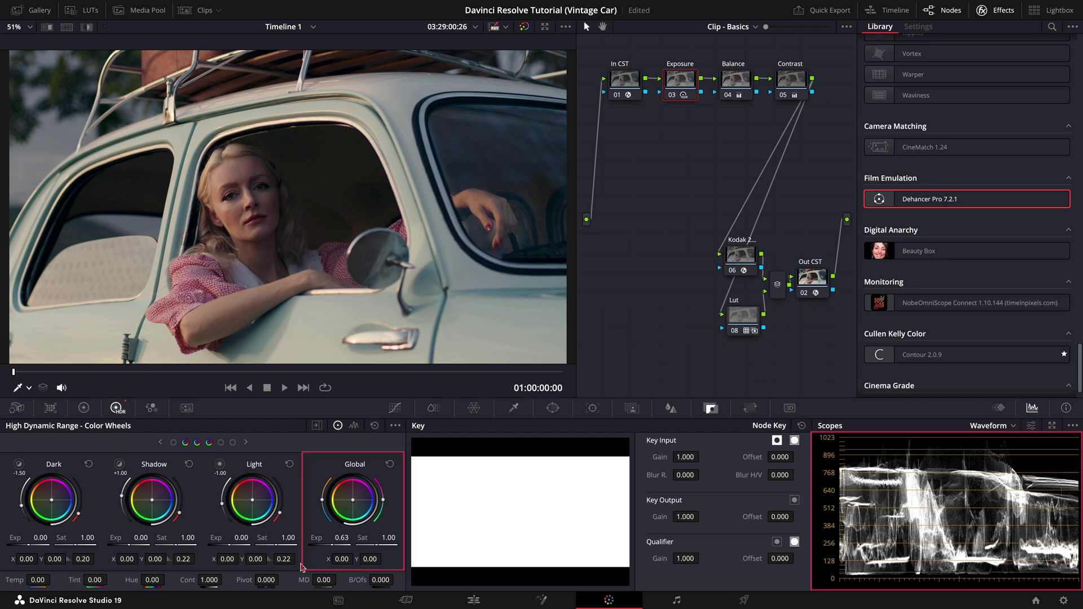
pyautogui.moveTo(337, 540); pyautogui.dragTo(361, 543)
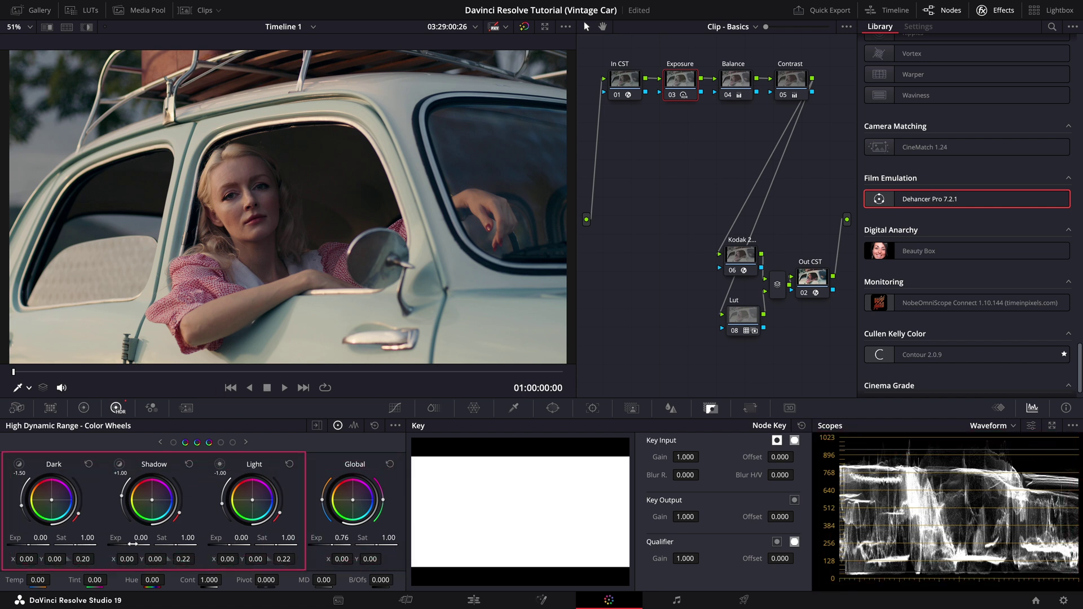
pyautogui.moveTo(142, 543); pyautogui.dragTo(177, 544)
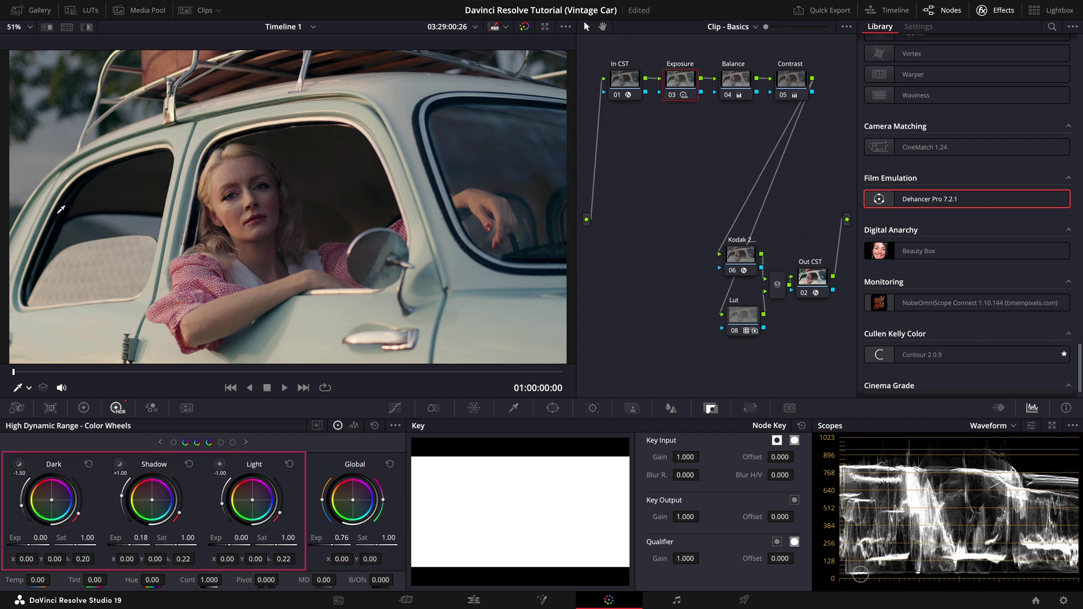
pyautogui.moveTo(27, 544); pyautogui.dragTo(29, 545)
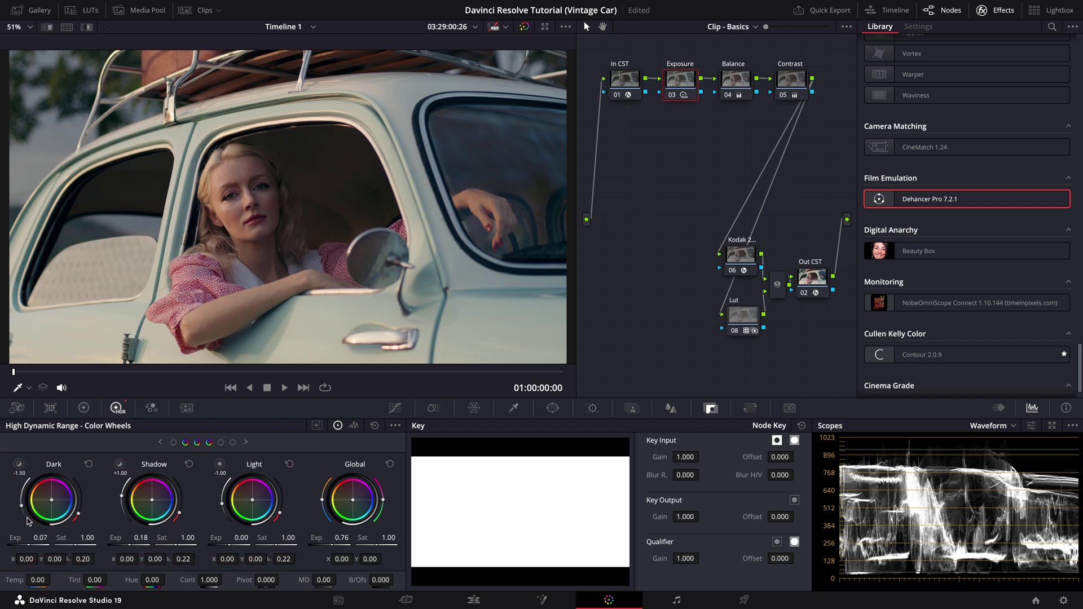
pyautogui.moveTo(815, 50); pyautogui.dragTo(677, 130)
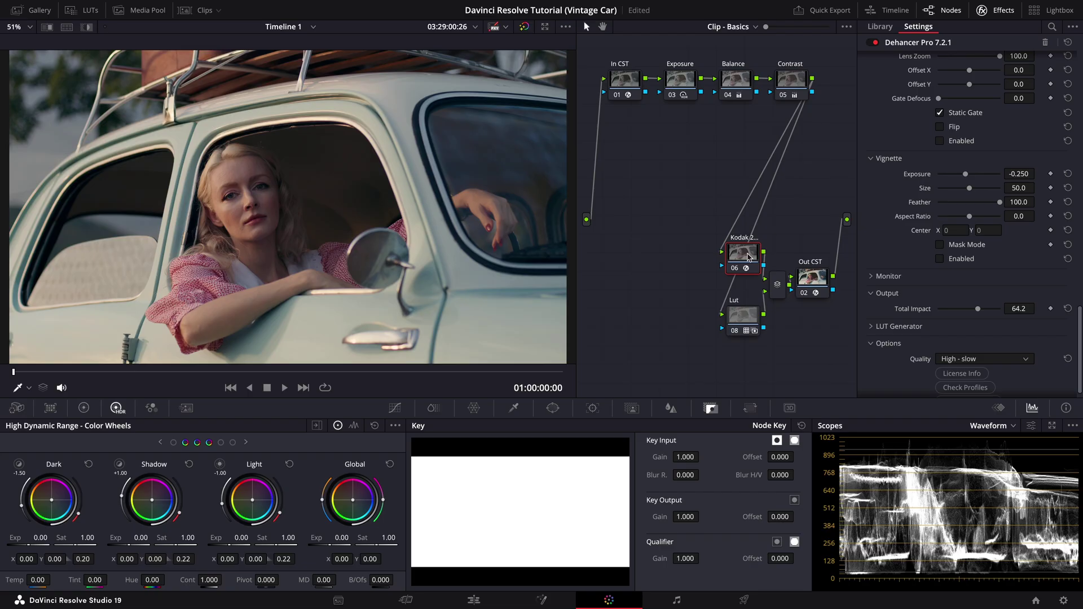
# Step: Add serial node 09 below Kodak, wire it into Lut, and apply Dehancer Pro
pyautogui.rightClick(786, 79)
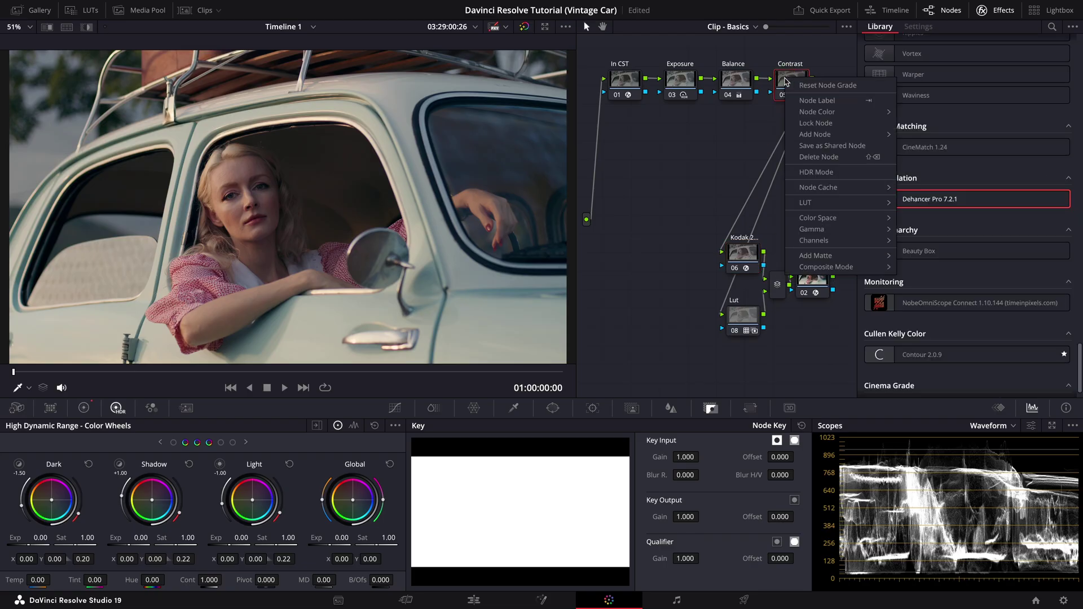
pyautogui.moveTo(813, 135)
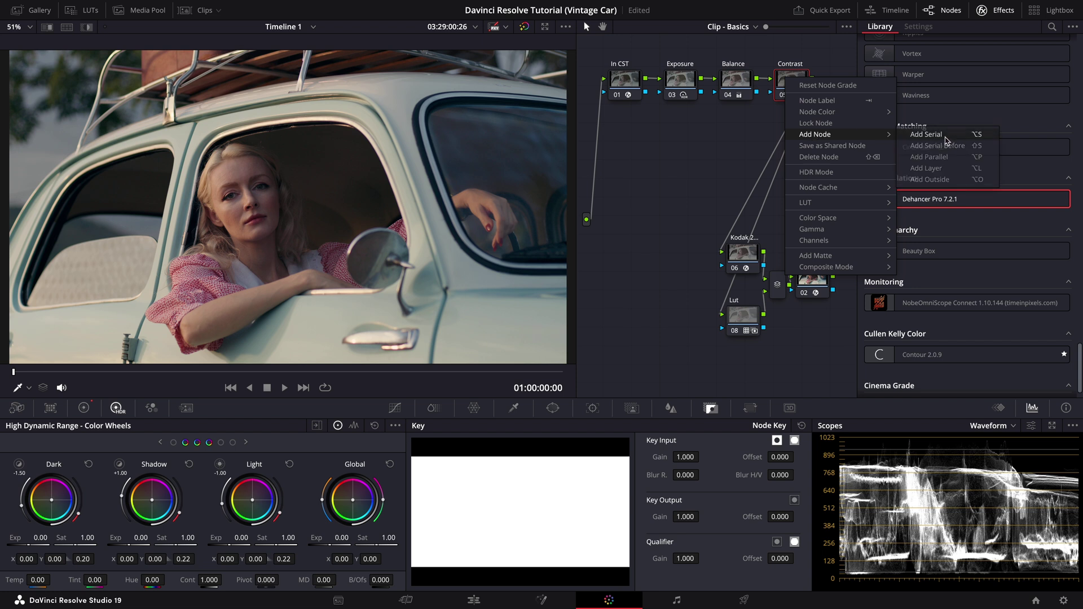
pyautogui.click(926, 134)
pyautogui.moveTo(618, 140); pyautogui.dragTo(722, 327)
pyautogui.moveTo(654, 292); pyautogui.dragTo(676, 292)
pyautogui.moveTo(889, 220); pyautogui.dragTo(673, 288)
# Step: Turn off all Dehancer tools, set source to DVR WG/Intermediate and film stock Kodak Vision3 50D
pyautogui.scroll(-10, 909, 229)
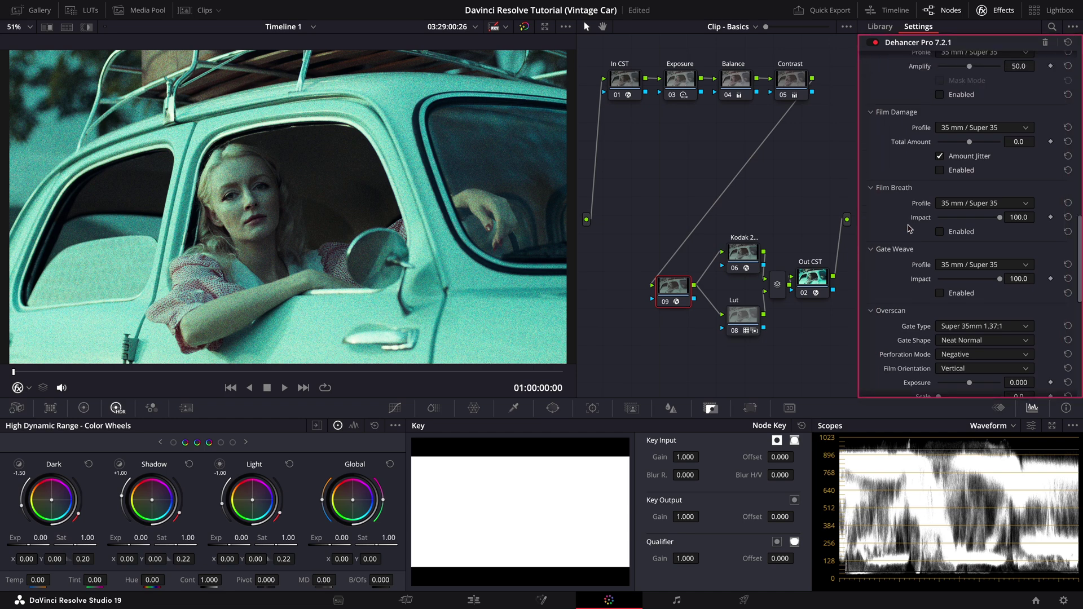
pyautogui.click(967, 385)
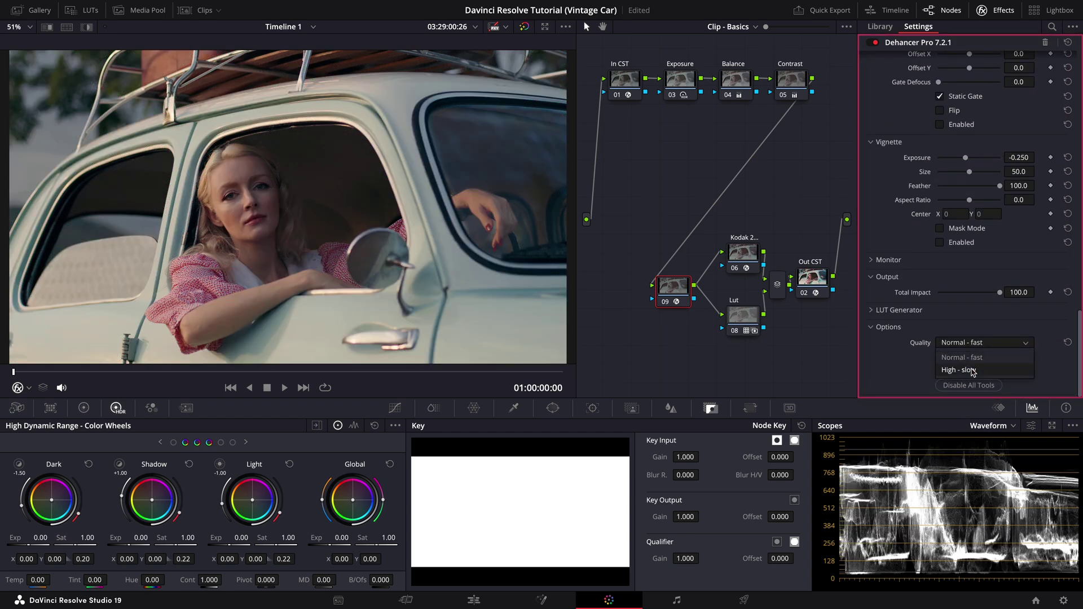
pyautogui.scroll(10, 984, 226)
pyautogui.click(984, 77)
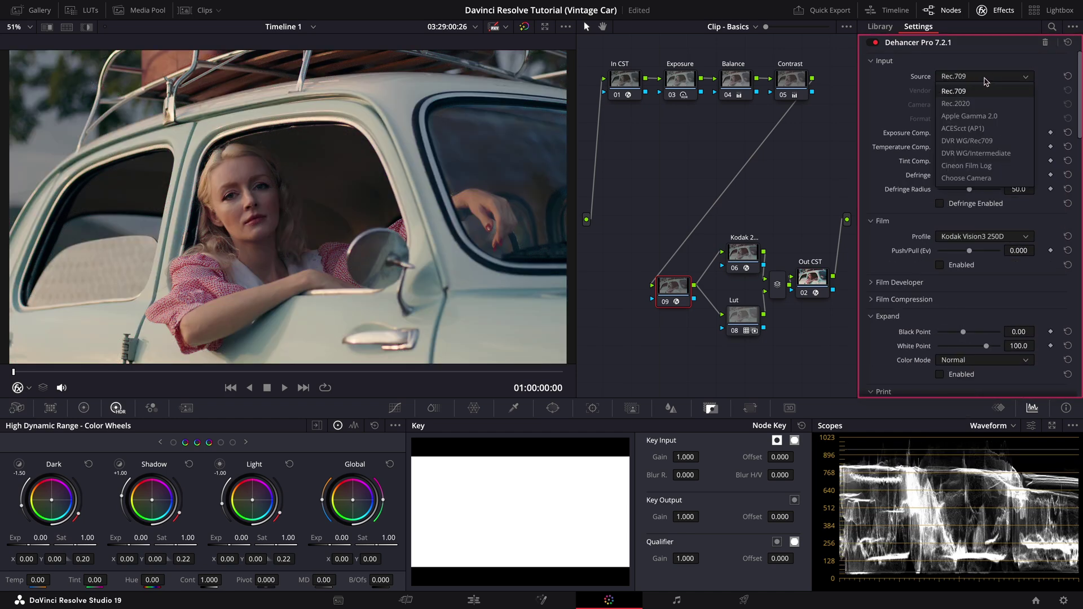
pyautogui.click(971, 154)
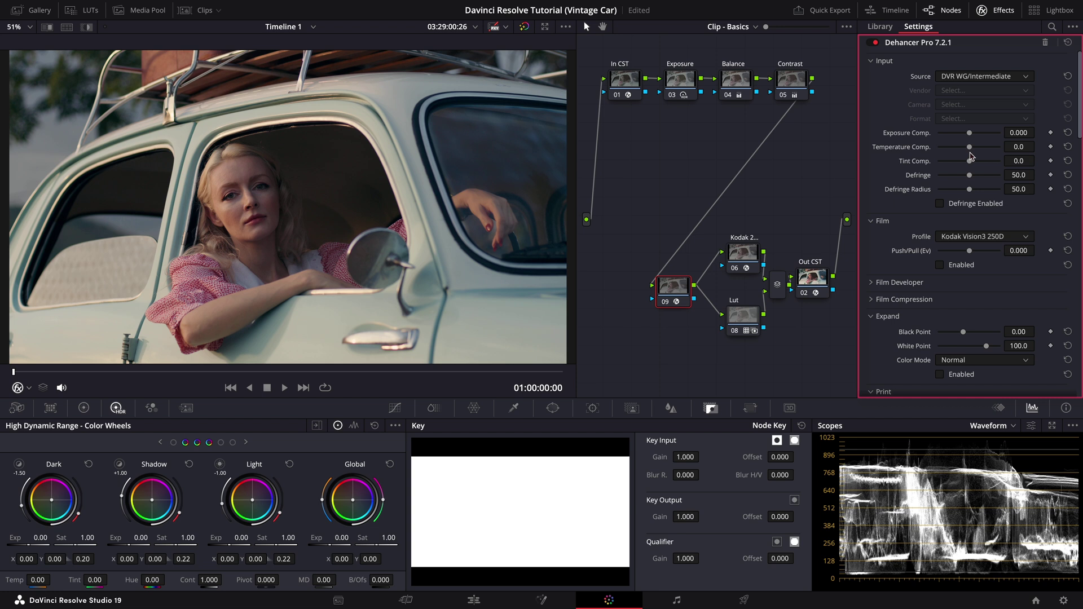
pyautogui.click(970, 239)
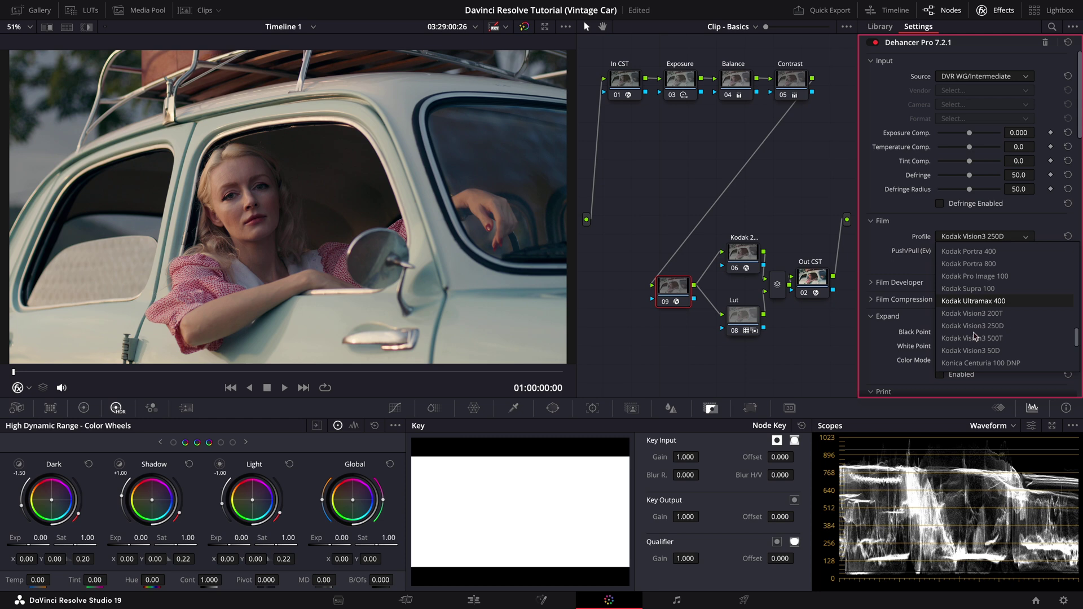
pyautogui.click(976, 351)
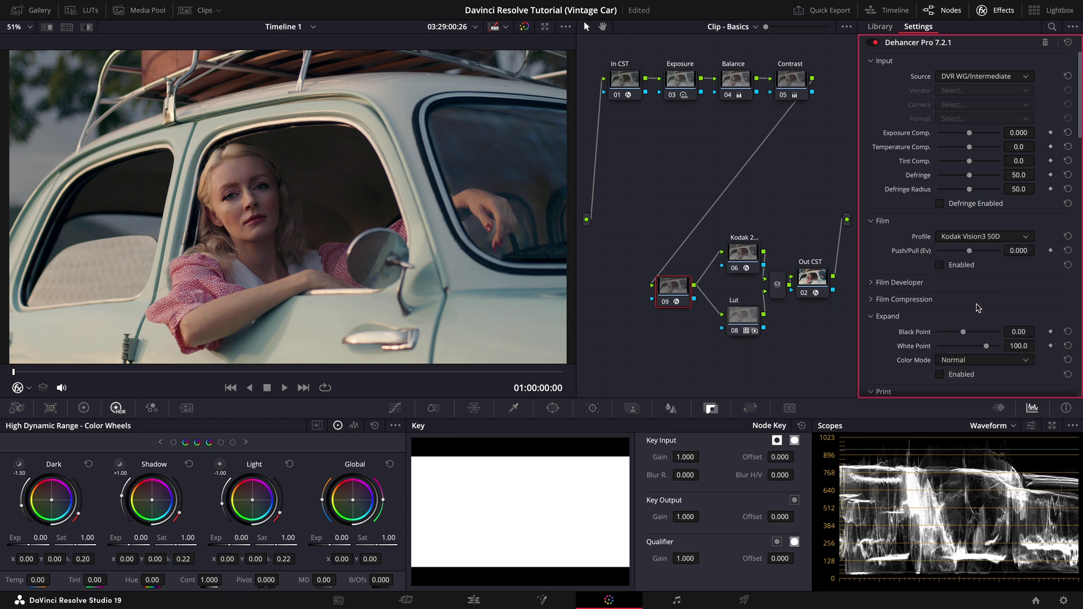
# Step: Enable the Film stage, lower Total Impact to 34.8, and toggle node 09 to compare
pyautogui.click(939, 265)
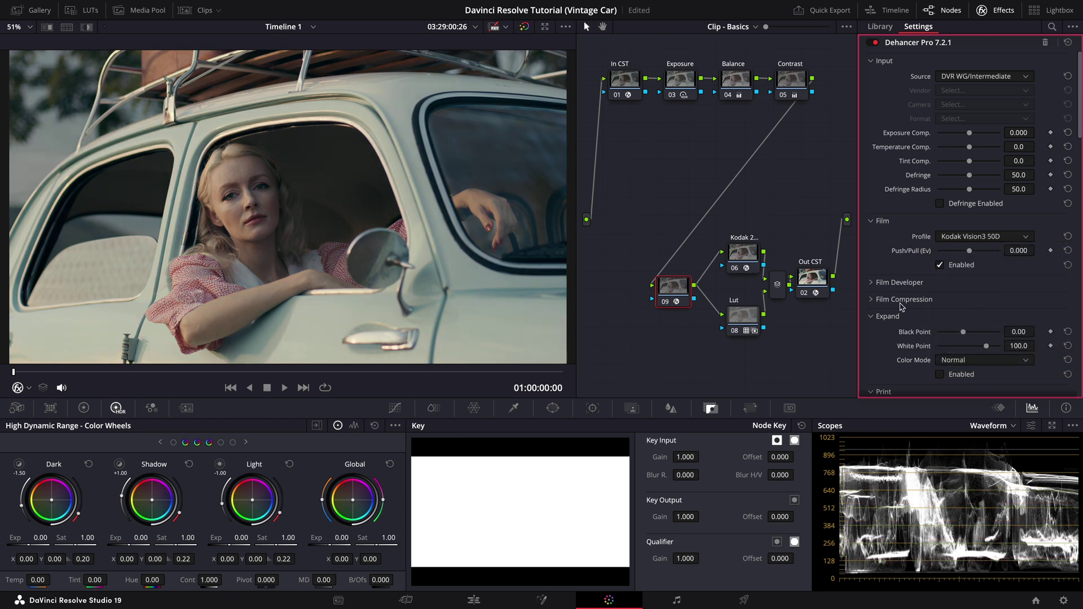
pyautogui.scroll(-15, 901, 306)
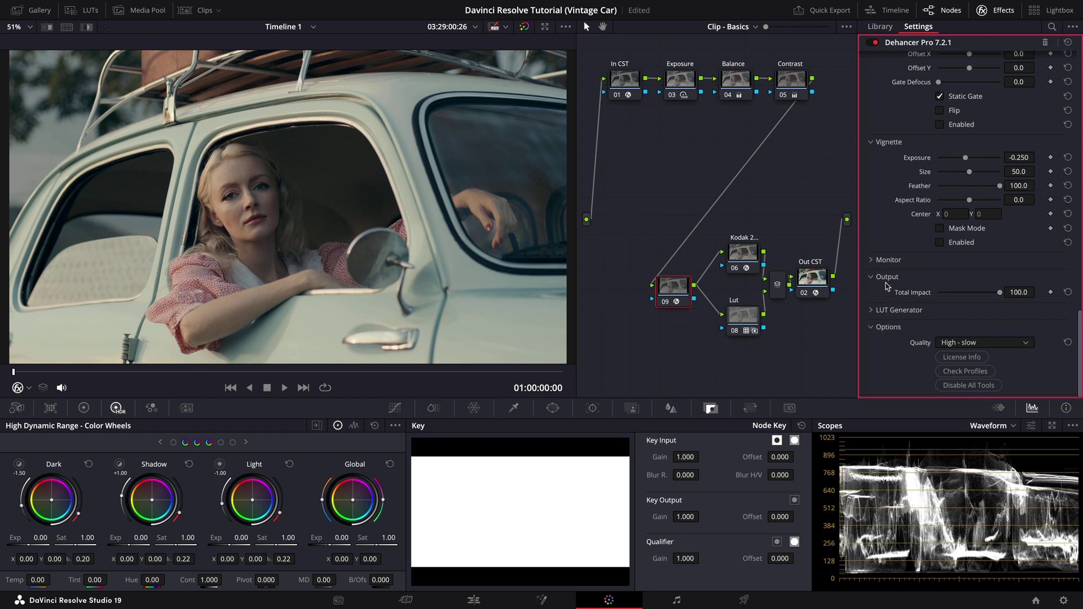
pyautogui.moveTo(999, 292); pyautogui.dragTo(961, 300)
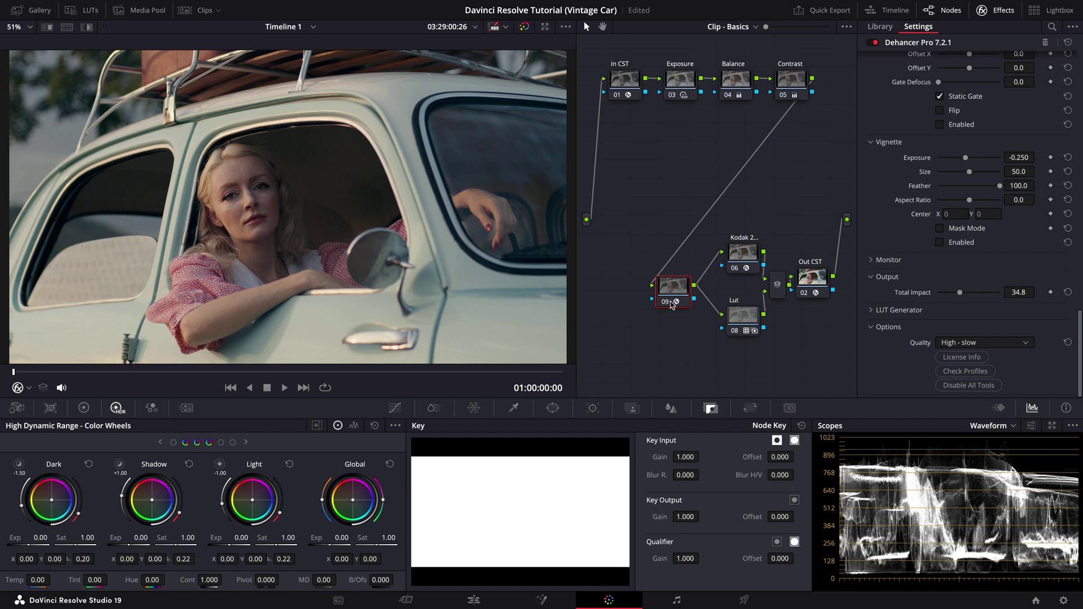
pyautogui.click(667, 304)
pyautogui.click(667, 303)
# Step: Insert serial node 10 before node 09 and apply Dehancer Pro to it
pyautogui.rightClick(670, 302)
pyautogui.moveTo(705, 342)
pyautogui.click(818, 353)
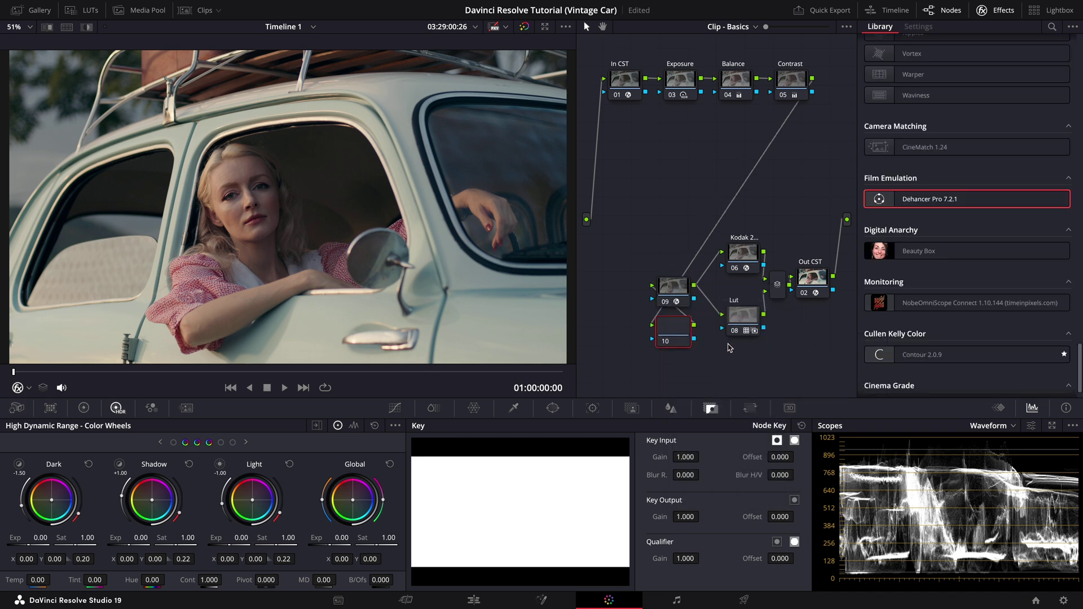
pyautogui.click(675, 289)
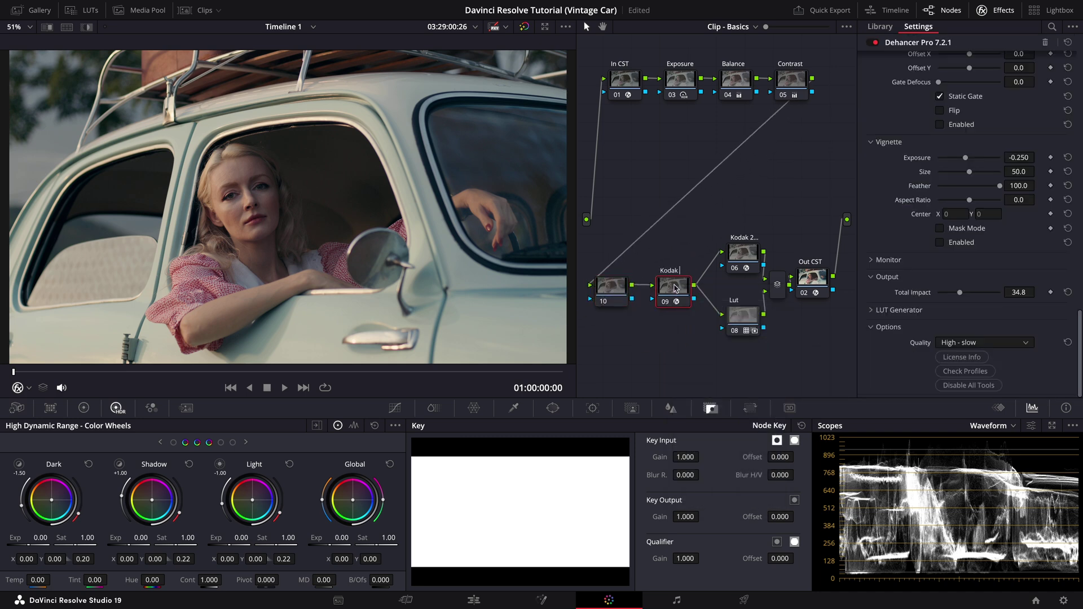
pyautogui.click(618, 288)
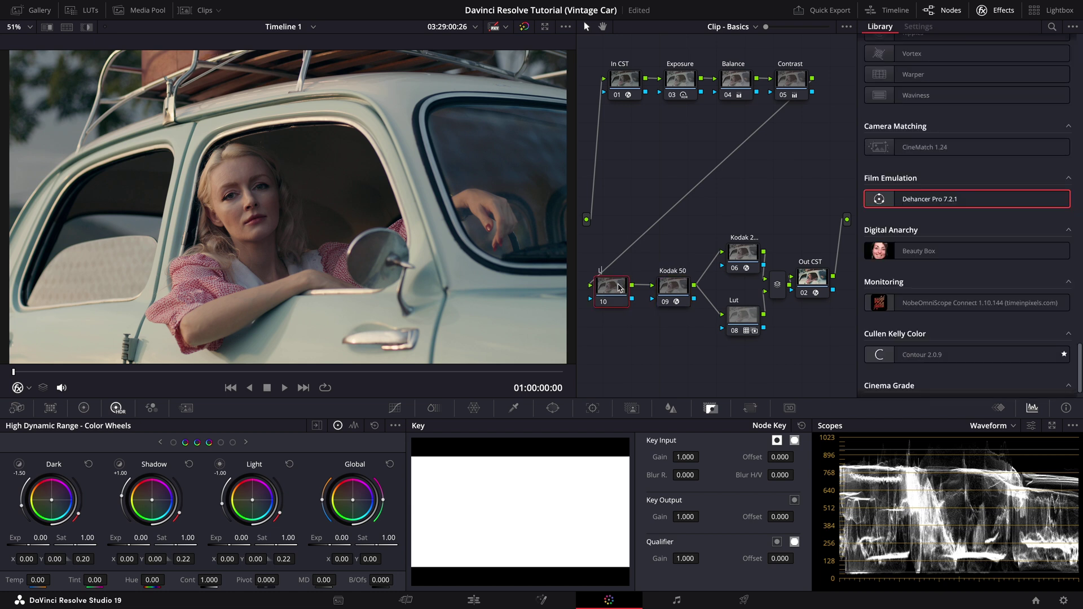
pyautogui.moveTo(917, 200); pyautogui.dragTo(611, 287)
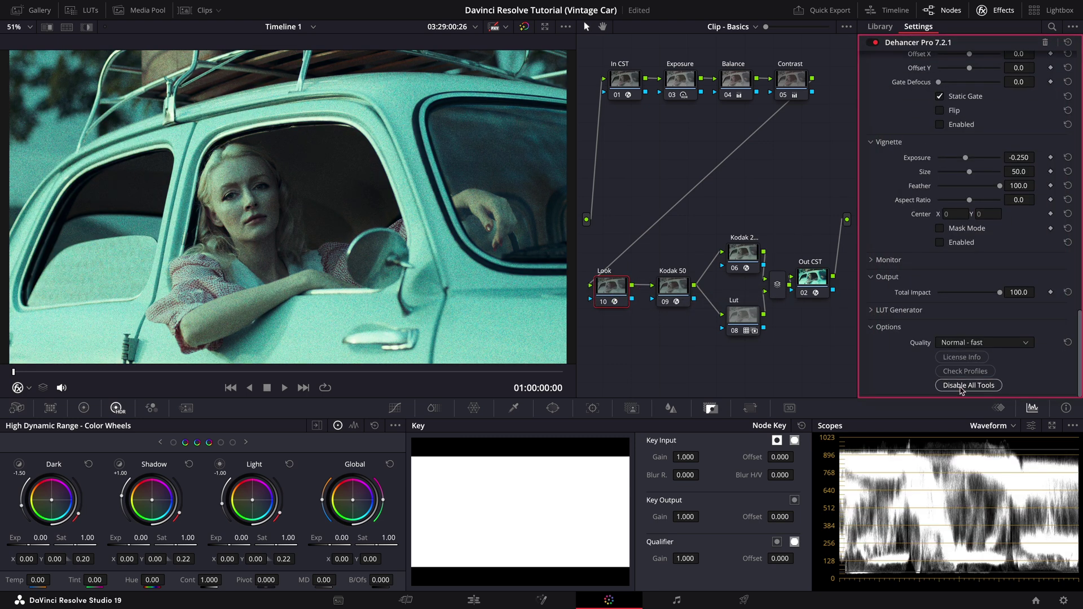
# Step: Set Dehancer quality to High - slow and the input source to DVR WG/Intermediate
pyautogui.click(984, 342)
pyautogui.click(958, 368)
pyautogui.scroll(10, 881, 298)
pyautogui.click(984, 76)
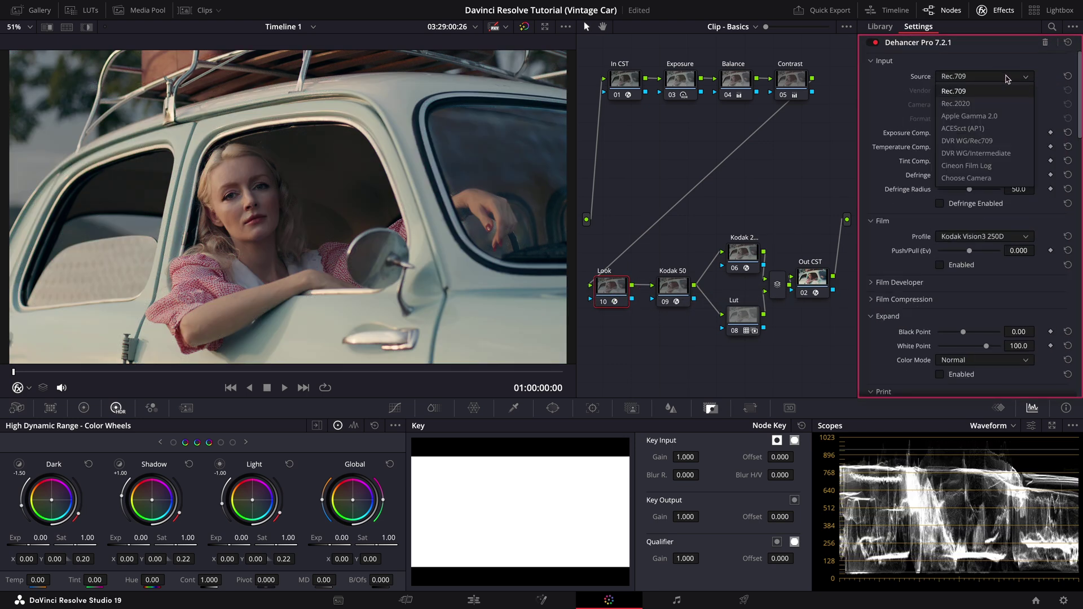
pyautogui.click(979, 158)
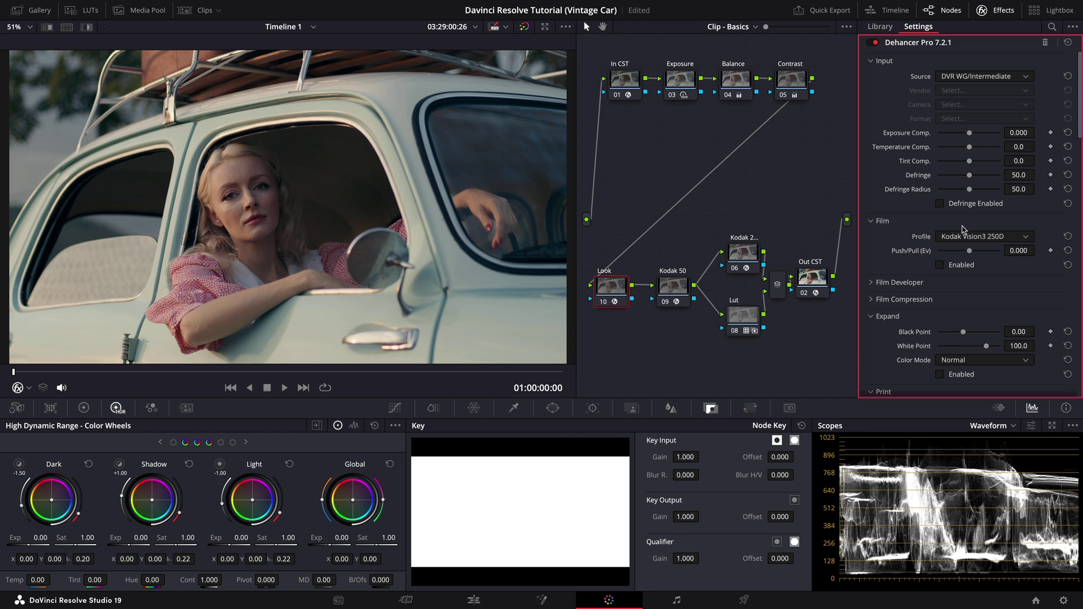
# Step: Enable Film Developer and Film Compression, with Color Density raised to 100.0
pyautogui.click(870, 299)
pyautogui.click(872, 287)
pyautogui.scroll(-1, 880, 286)
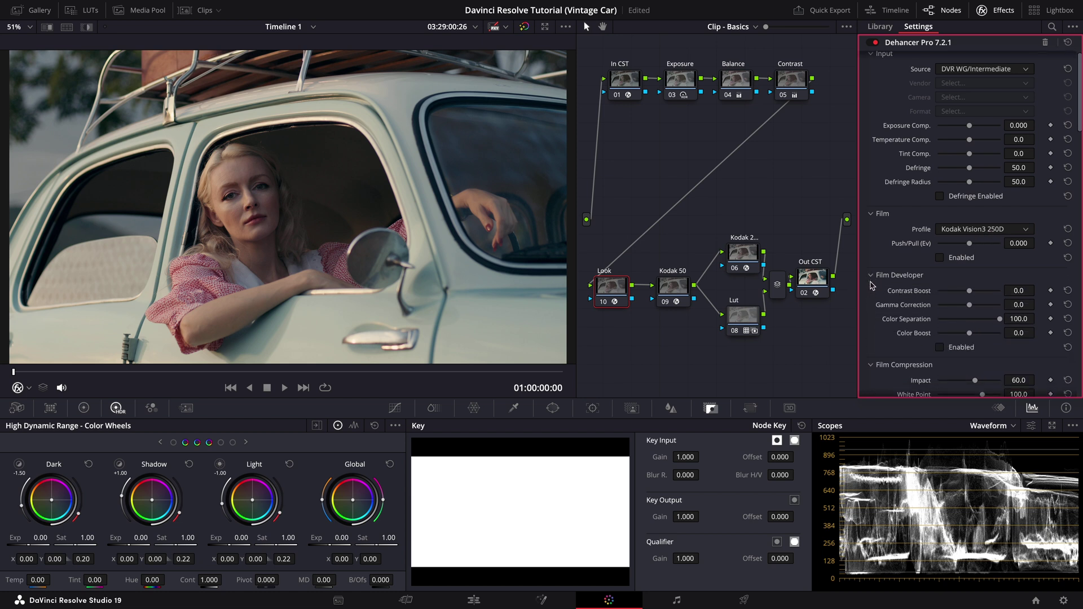
pyautogui.click(940, 325)
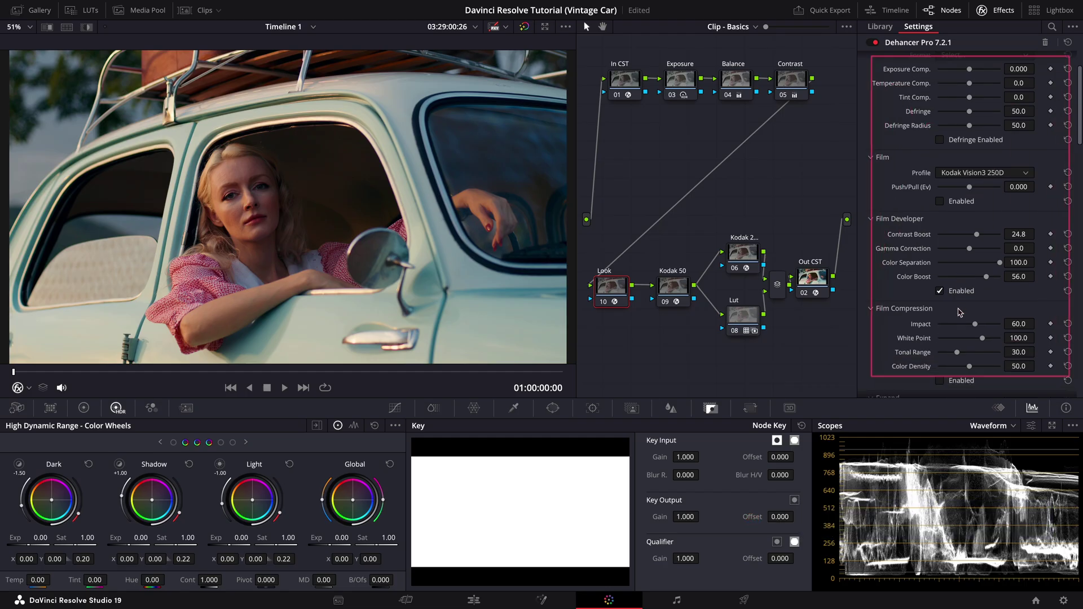
pyautogui.click(939, 361)
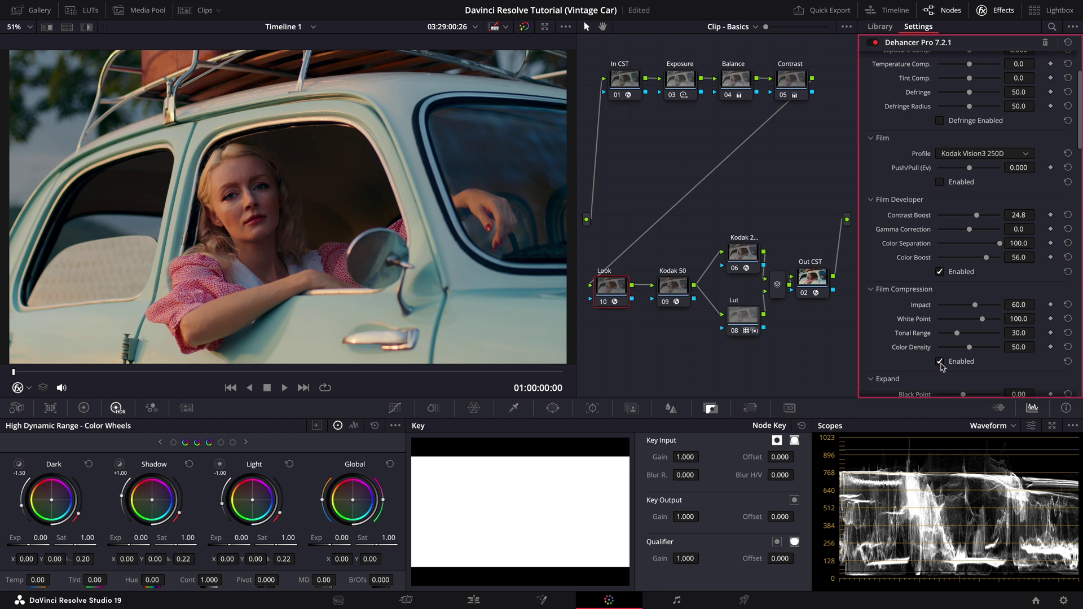
pyautogui.moveTo(969, 347); pyautogui.dragTo(999, 347)
pyautogui.scroll(3, 977, 283)
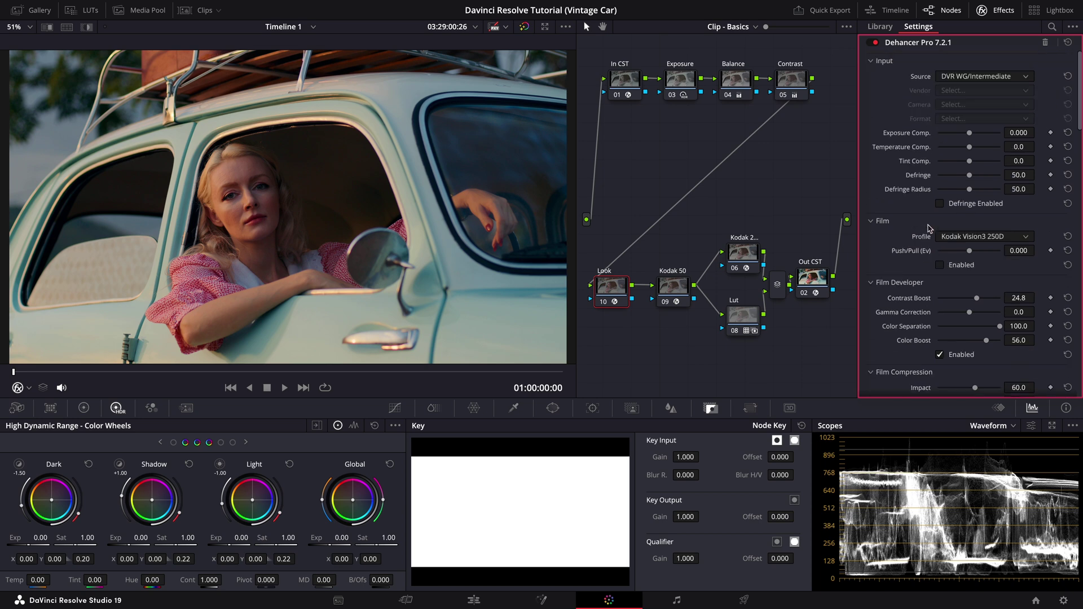
pyautogui.hotkey('alt', 'f')
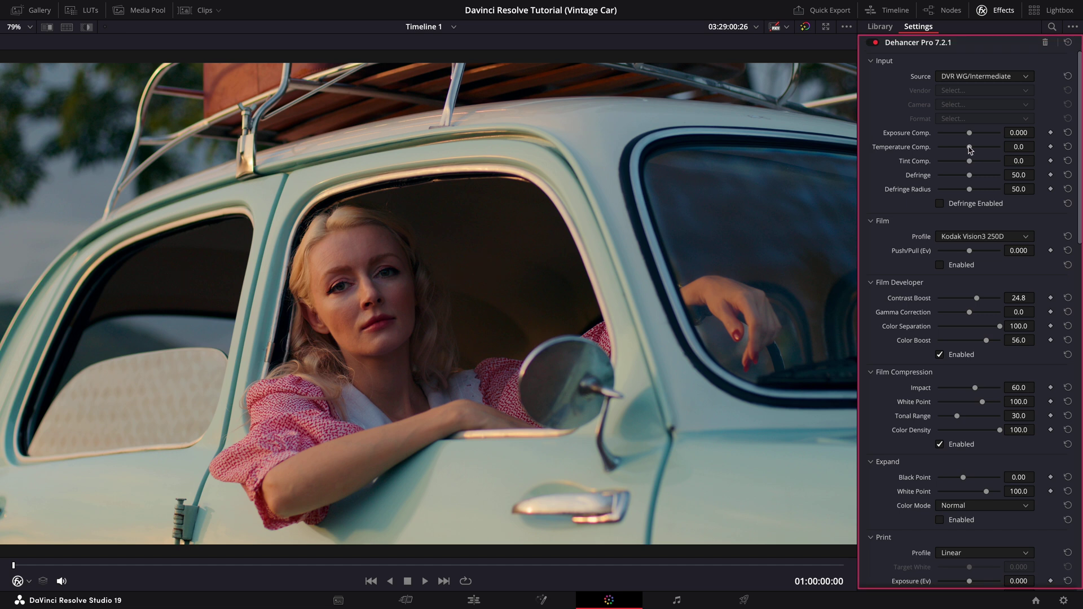
# Step: Warm the Look node with Temperature Comp. 11.2 and Tint Comp. -4.4
pyautogui.moveTo(1017, 147); pyautogui.dragTo(1043, 146)
pyautogui.moveTo(1018, 160); pyautogui.dragTo(994, 164)
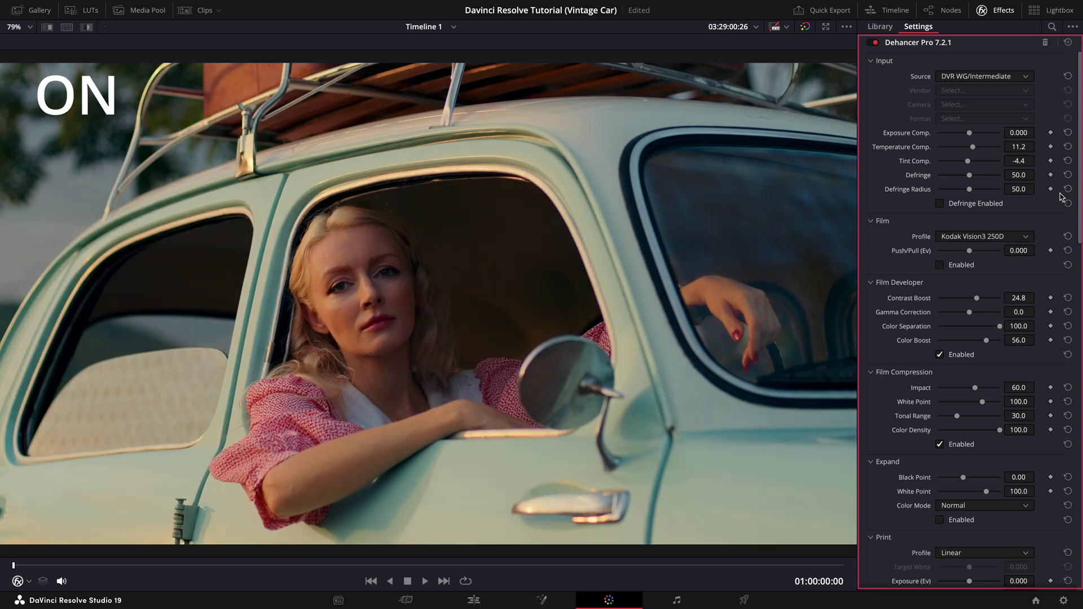
pyautogui.scroll(-10, 878, 377)
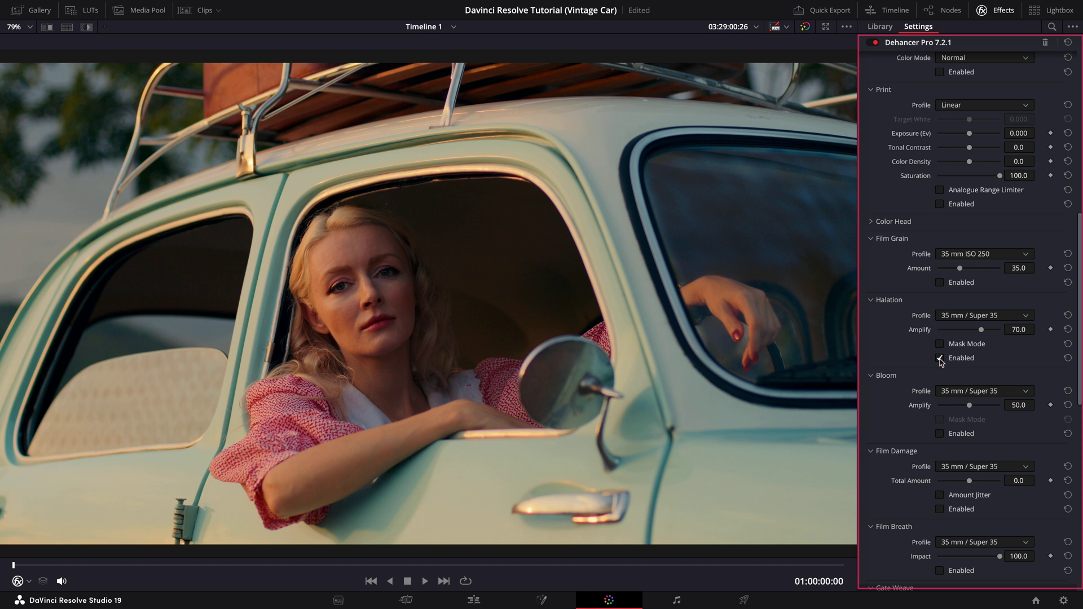
# Step: Switch the Halation and Bloom profiles to Custom
pyautogui.click(992, 319)
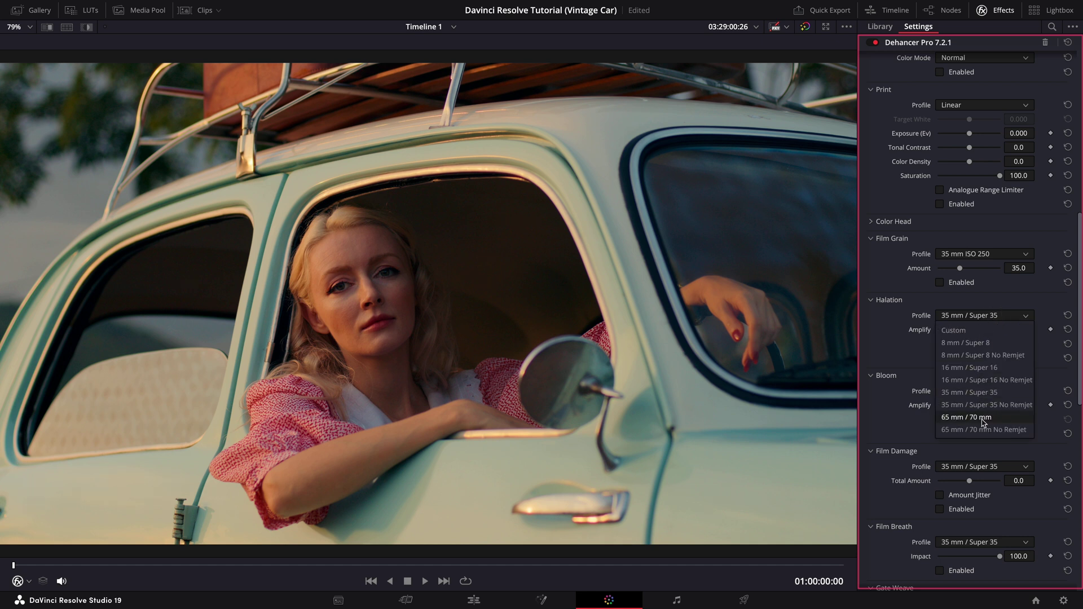
pyautogui.click(966, 333)
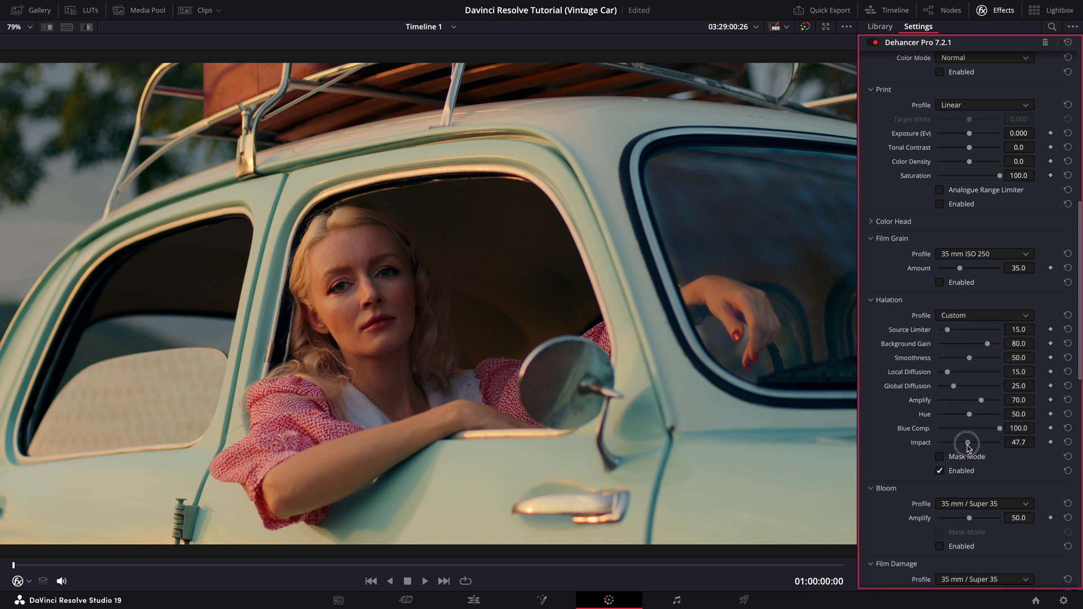
pyautogui.scroll(-1, 929, 459)
pyautogui.click(965, 491)
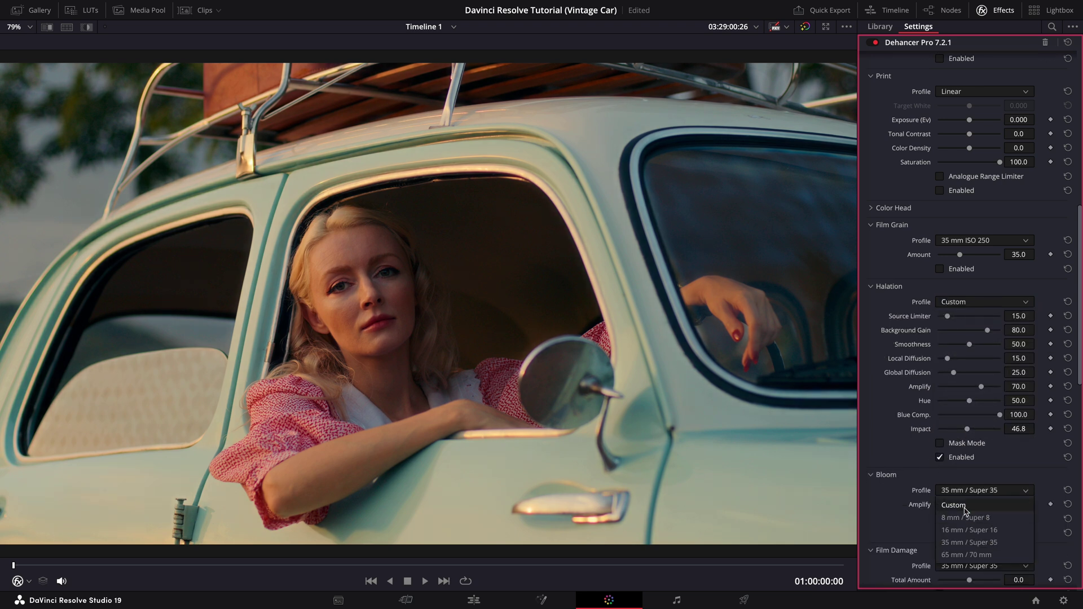
pyautogui.click(965, 500)
pyautogui.scroll(-4, 955, 541)
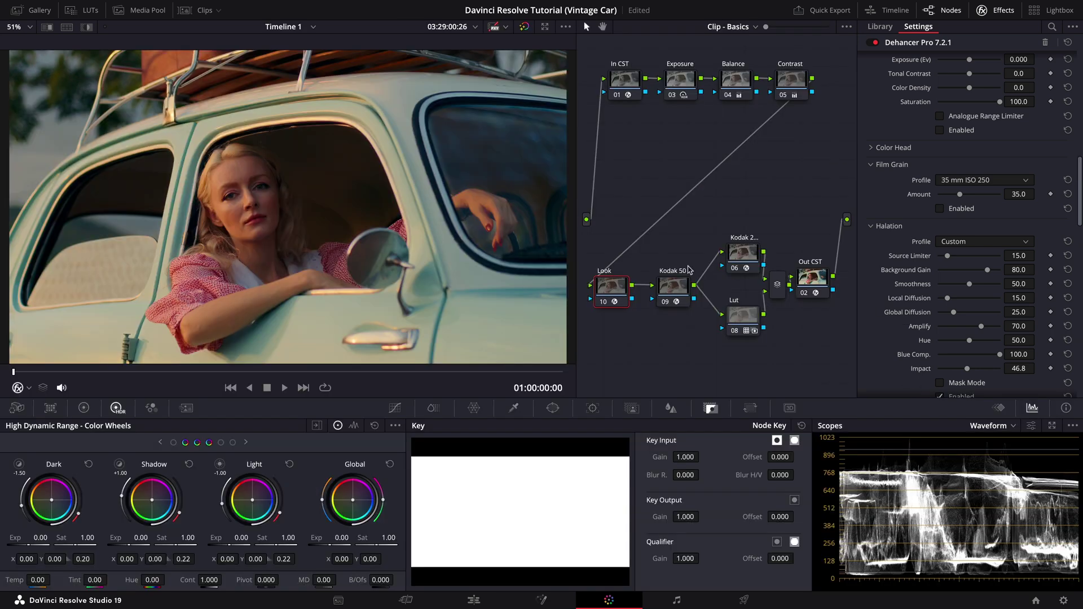
# Step: Add a parallel node named 'film look' beside the Look node and apply Film Look Creator
pyautogui.click(612, 270)
pyautogui.moveTo(613, 271)
pyautogui.mouseDown()
pyautogui.moveTo(614, 261)
pyautogui.moveTo(612, 282)
pyautogui.mouseUp()
pyautogui.rightClick(612, 282)
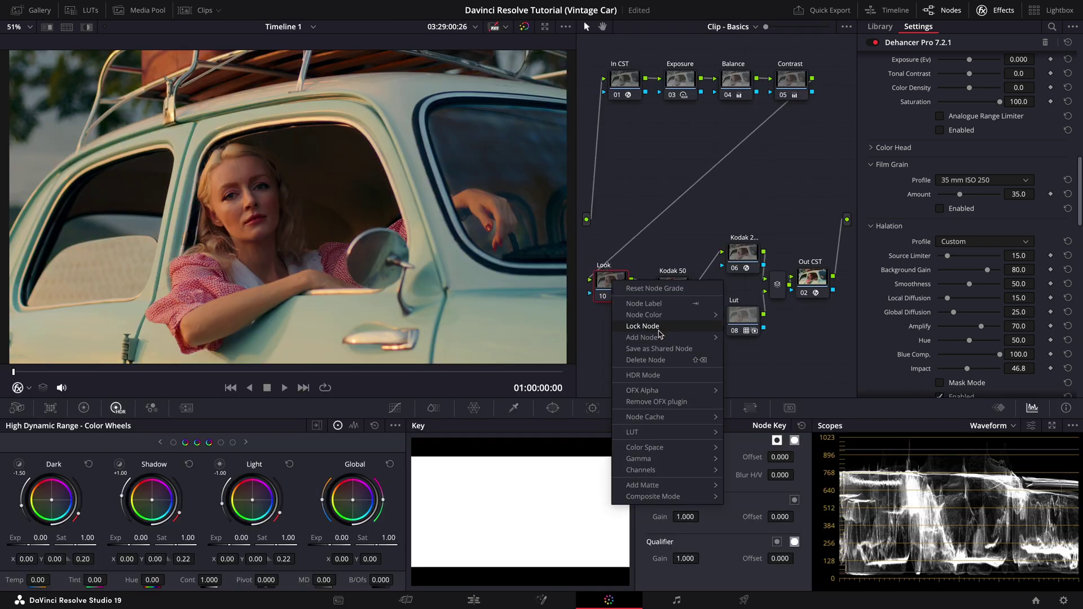
pyautogui.moveTo(659, 337)
pyautogui.click(774, 360)
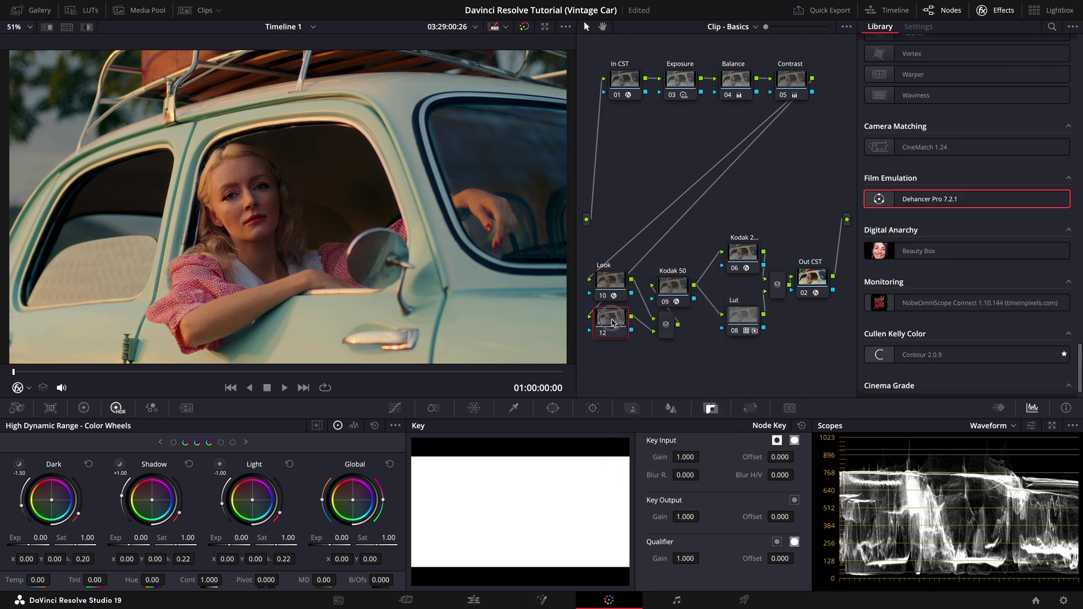
pyautogui.moveTo(611, 322); pyautogui.dragTo(615, 330)
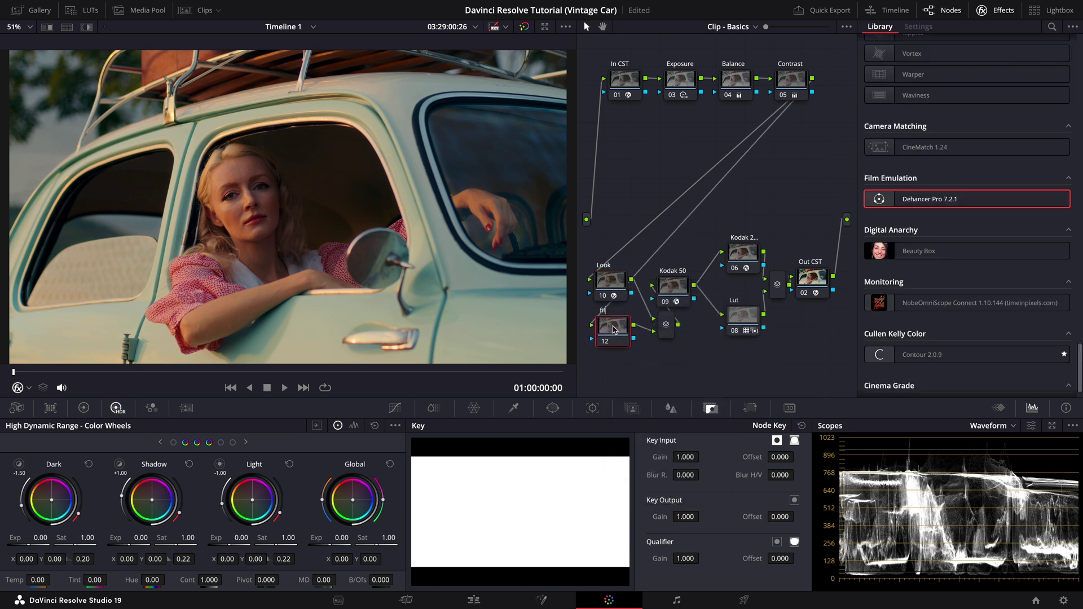
pyautogui.write('k')
pyautogui.press('Return')
pyautogui.scroll(15, 903, 106)
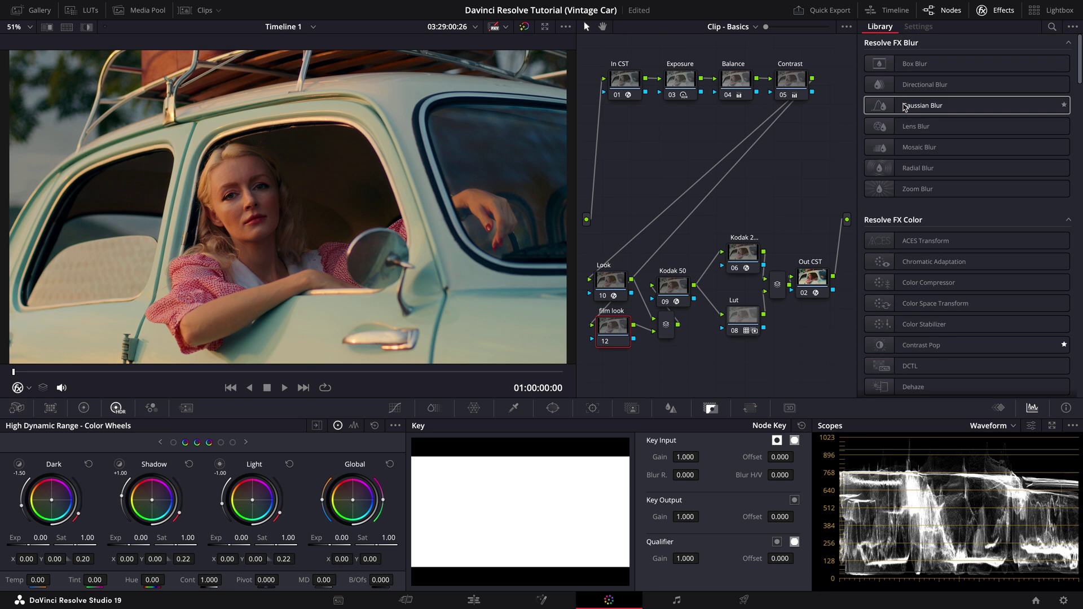
pyautogui.moveTo(925, 269); pyautogui.dragTo(613, 327)
# Step: Load the Clean Slate preset with Bleach Bypass 0.044 and compare the node off and on
pyautogui.scroll(3, 907, 160)
pyautogui.click(984, 60)
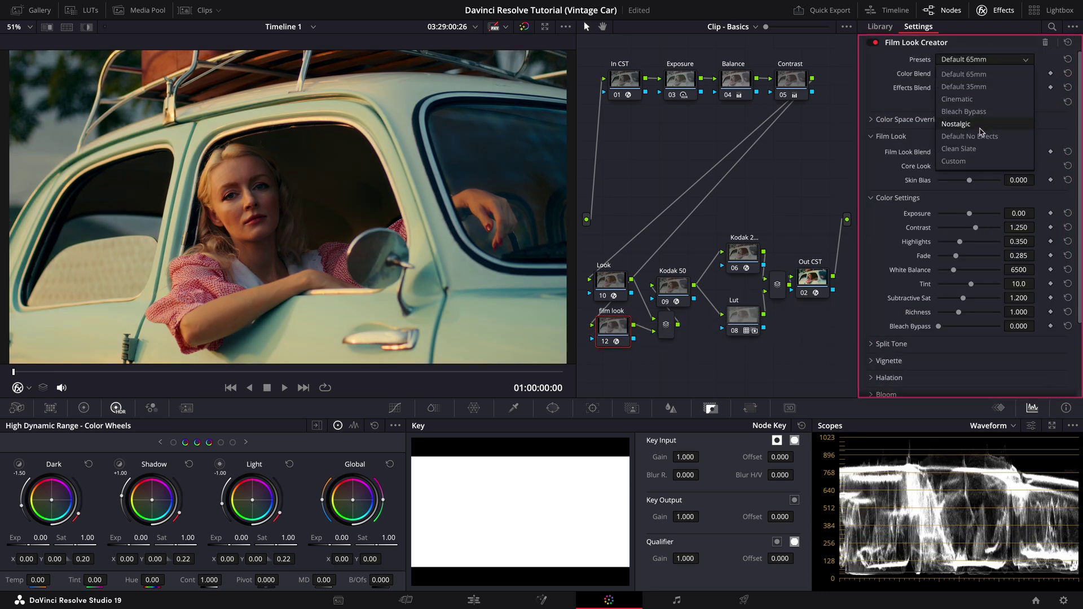
pyautogui.click(975, 149)
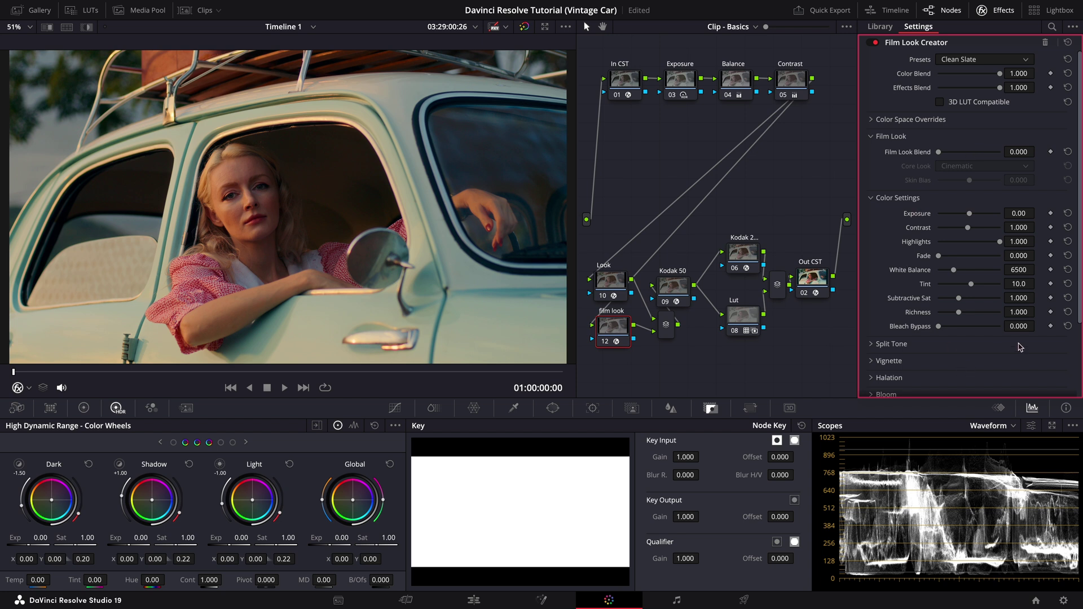
pyautogui.moveTo(1016, 327); pyautogui.dragTo(549, 302)
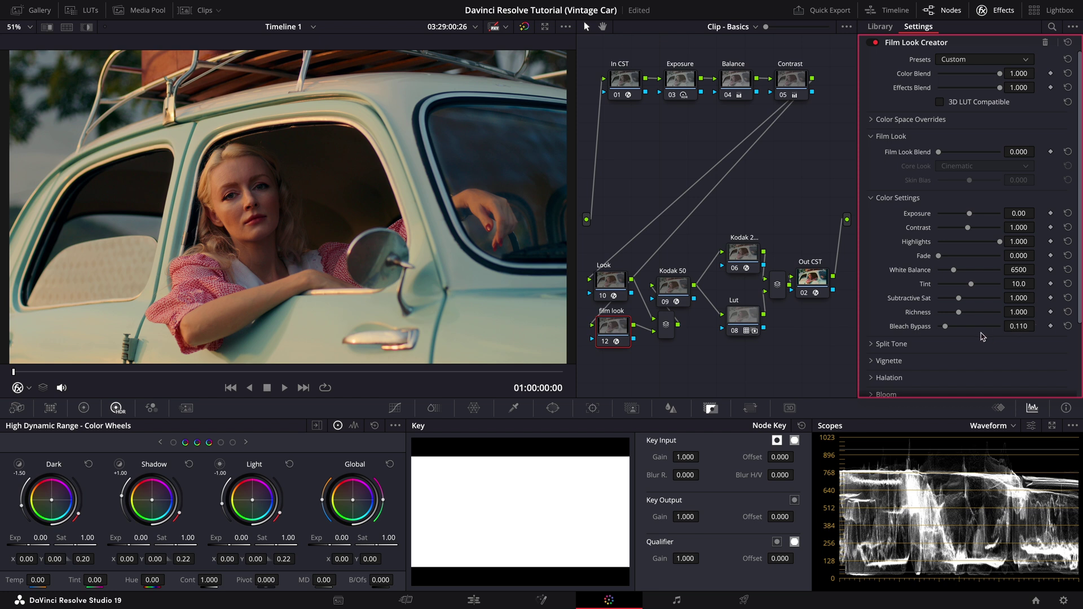
pyautogui.click(604, 343)
pyautogui.click(604, 343)
# Step: Set the core look to Vintage, blend 0.119, and Skin Bias -1.000
pyautogui.moveTo(938, 152); pyautogui.dragTo(986, 152)
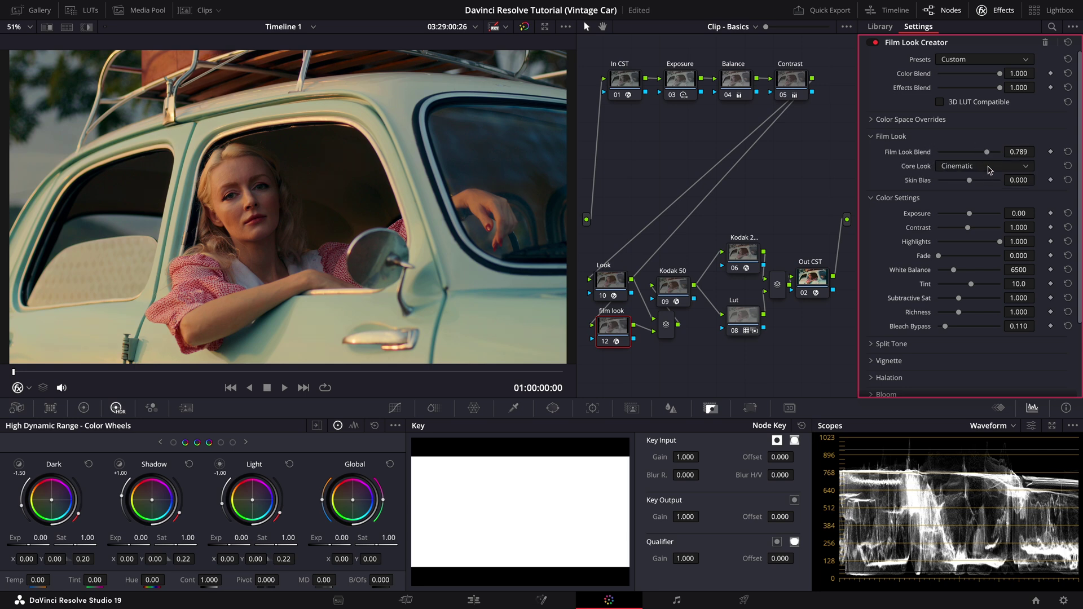
pyautogui.click(988, 167)
pyautogui.click(968, 232)
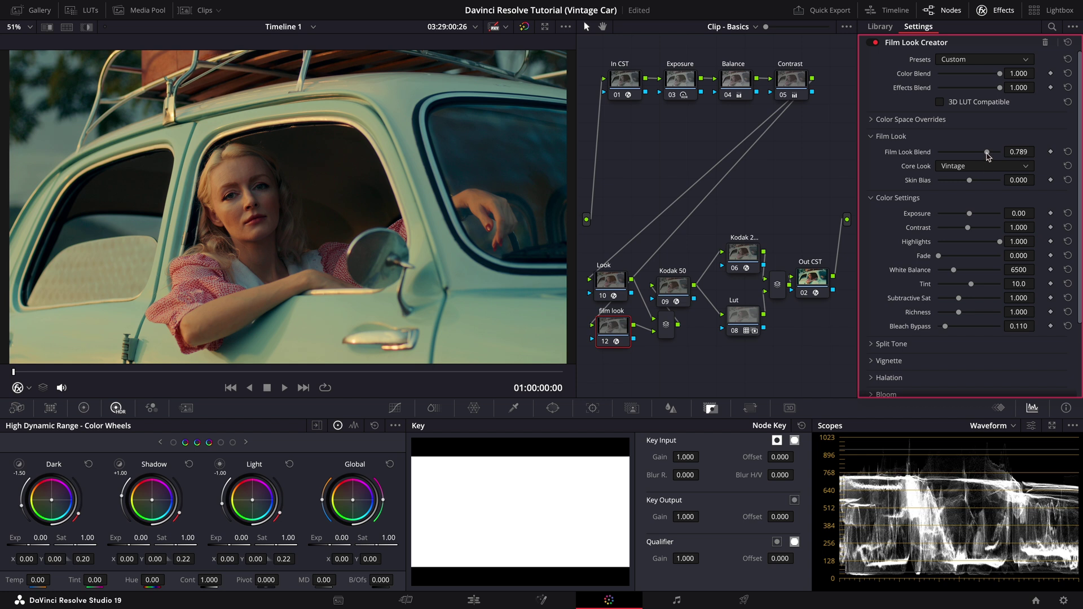
pyautogui.moveTo(988, 155); pyautogui.dragTo(945, 164)
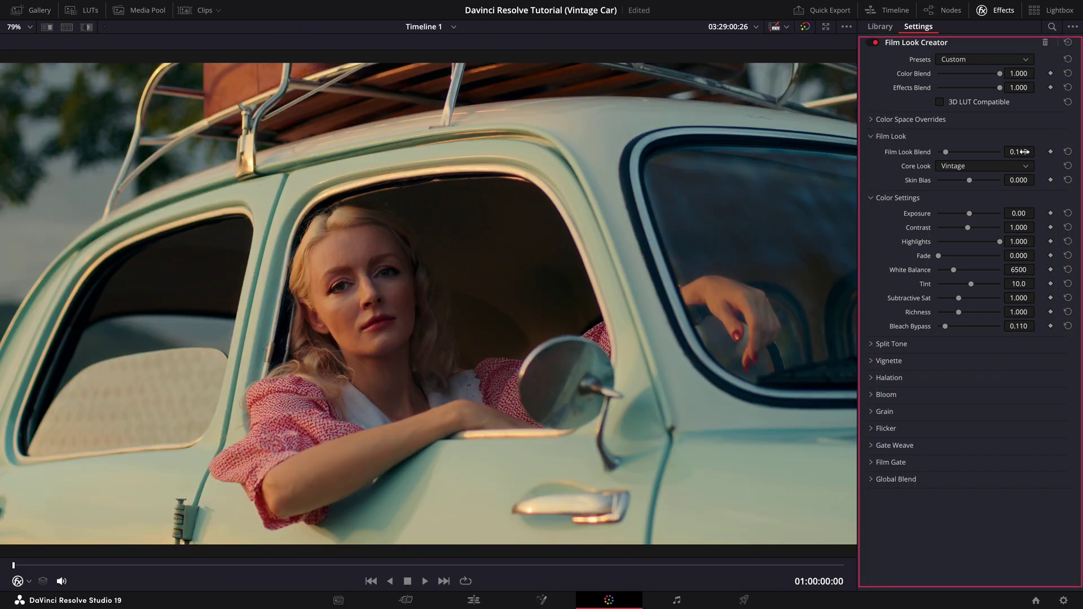
pyautogui.moveTo(969, 181); pyautogui.dragTo(904, 191)
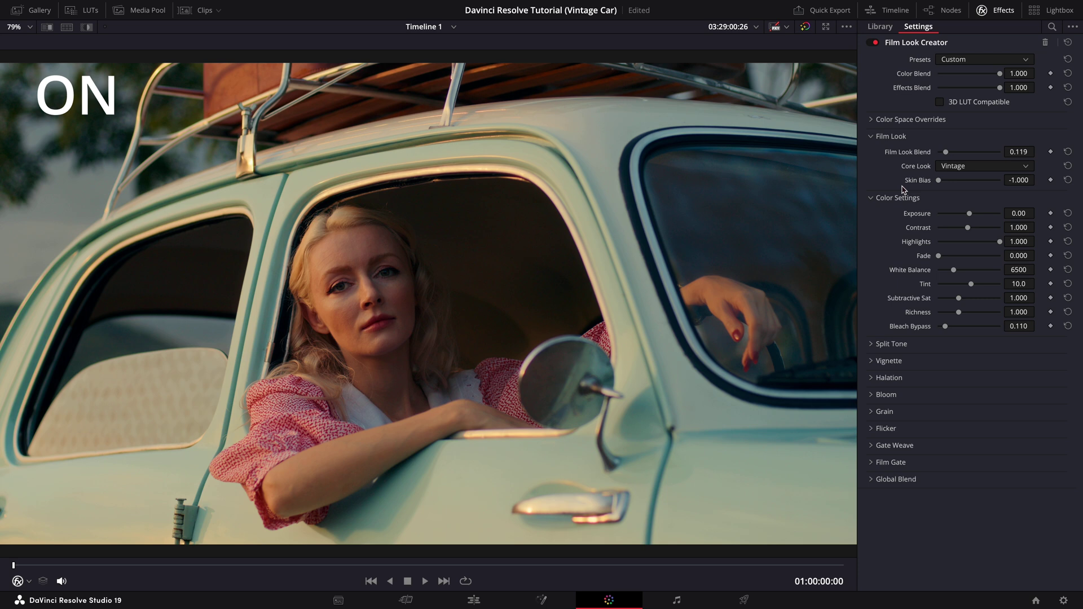
pyautogui.hotkey('alt', 'f')
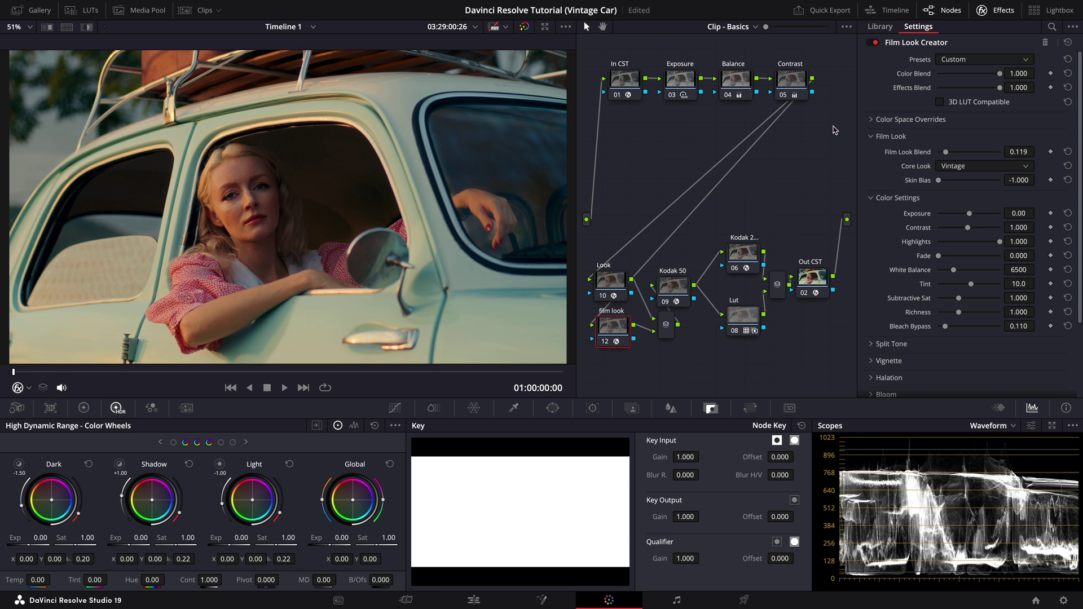
# Step: Move the Look and film look nodes up, insert node 13 before film look, and apply a DCTL
pyautogui.moveTo(615, 282); pyautogui.dragTo(614, 232)
pyautogui.moveTo(616, 333); pyautogui.dragTo(610, 285)
pyautogui.rightClick(607, 285)
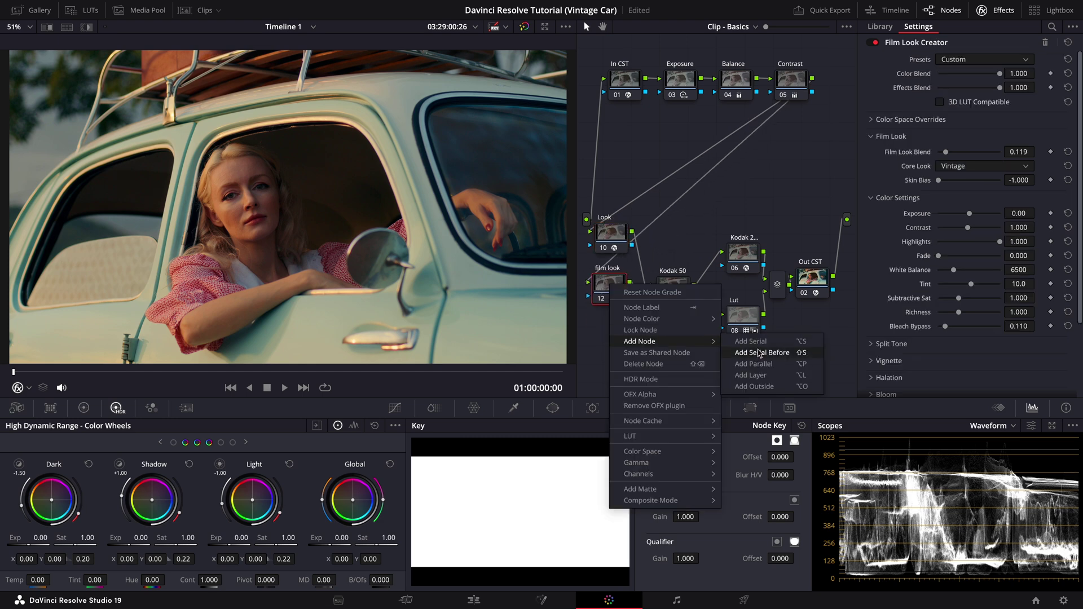
pyautogui.click(790, 363)
pyautogui.scroll(-1, 952, 279)
pyautogui.scroll(5, 952, 280)
pyautogui.moveTo(936, 364); pyautogui.dragTo(609, 334)
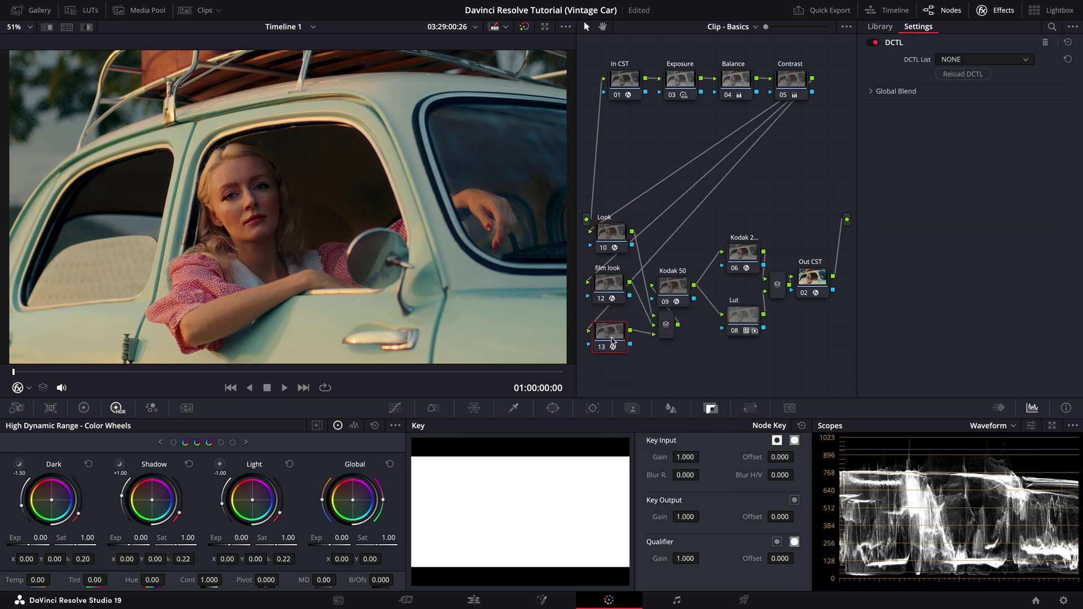
pyautogui.click(987, 62)
pyautogui.scroll(-2, 986, 153)
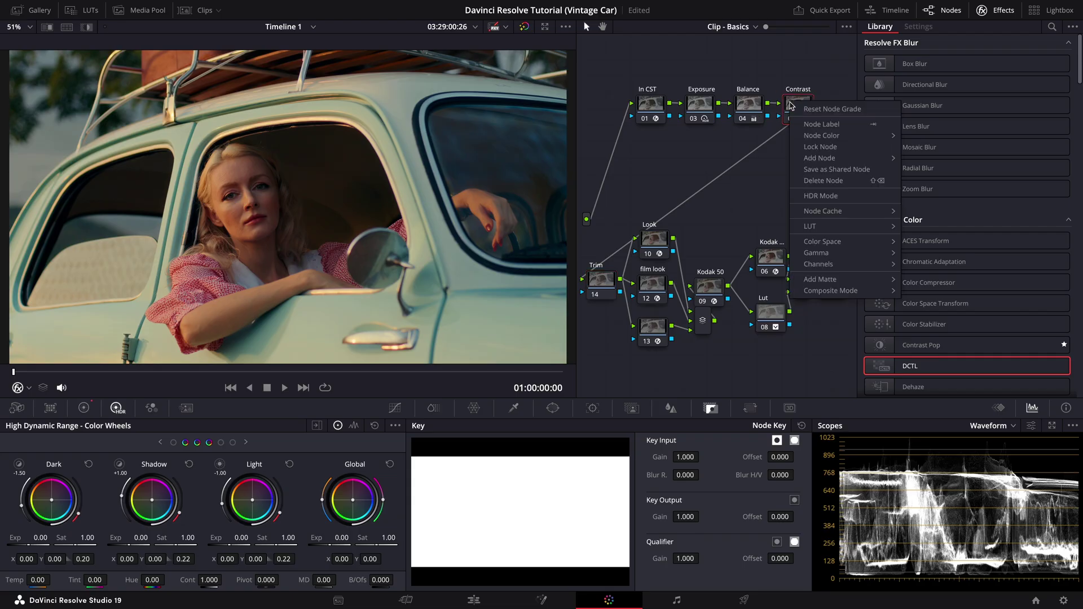
# Step: Add three chained serial nodes (15, 16, 17) after the Contrast node
pyautogui.moveTo(834, 159)
pyautogui.click(931, 161)
pyautogui.moveTo(620, 150); pyautogui.dragTo(643, 180)
pyautogui.rightClick(643, 179)
pyautogui.click(671, 233)
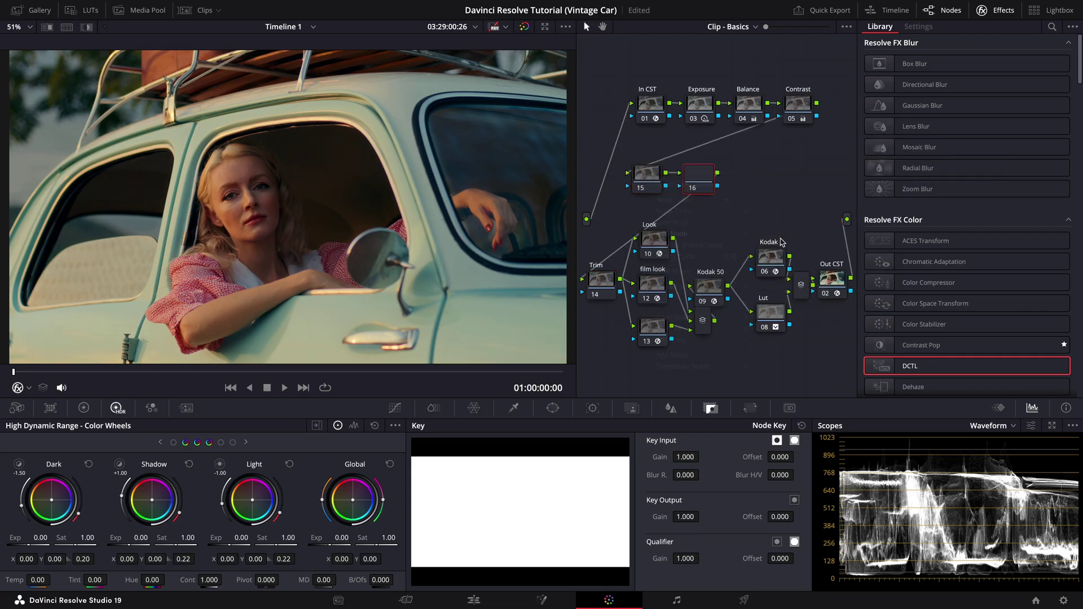
pyautogui.rightClick(699, 187)
pyautogui.moveTo(769, 232)
pyautogui.click(845, 233)
# Step: Label nodes 15, 16 and 17 as Hue, Density and Sat
pyautogui.click(647, 176)
pyautogui.write('Hue')
pyautogui.press('Return')
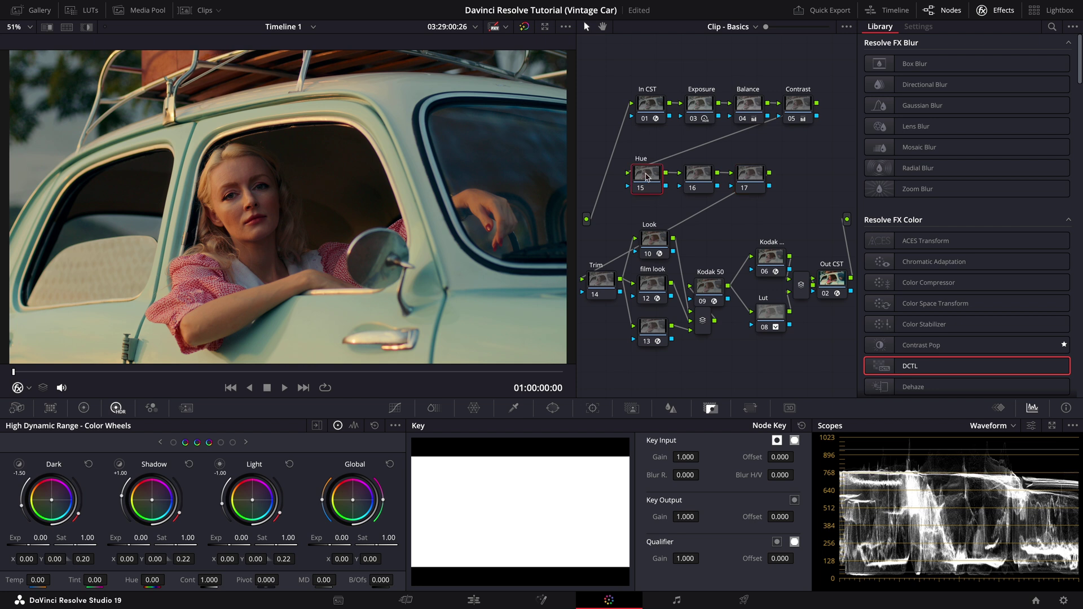
pyautogui.click(701, 178)
pyautogui.write('Density')
pyautogui.press('Return')
pyautogui.click(752, 177)
pyautogui.write('Sat')
pyautogui.press('Return')
# Step: Load MONO-HUE-v3.0 on the Hue node, show the vectorscope, and nudge Skin Hue to 0.018
pyautogui.click(643, 177)
pyautogui.click(984, 59)
pyautogui.click(970, 112)
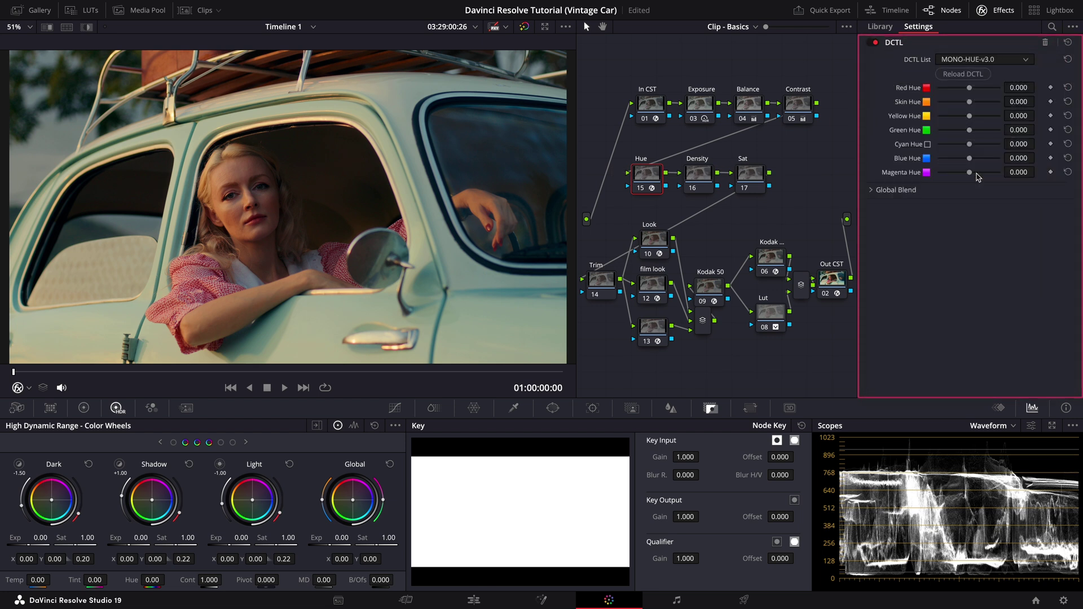
pyautogui.click(993, 425)
pyautogui.click(1004, 466)
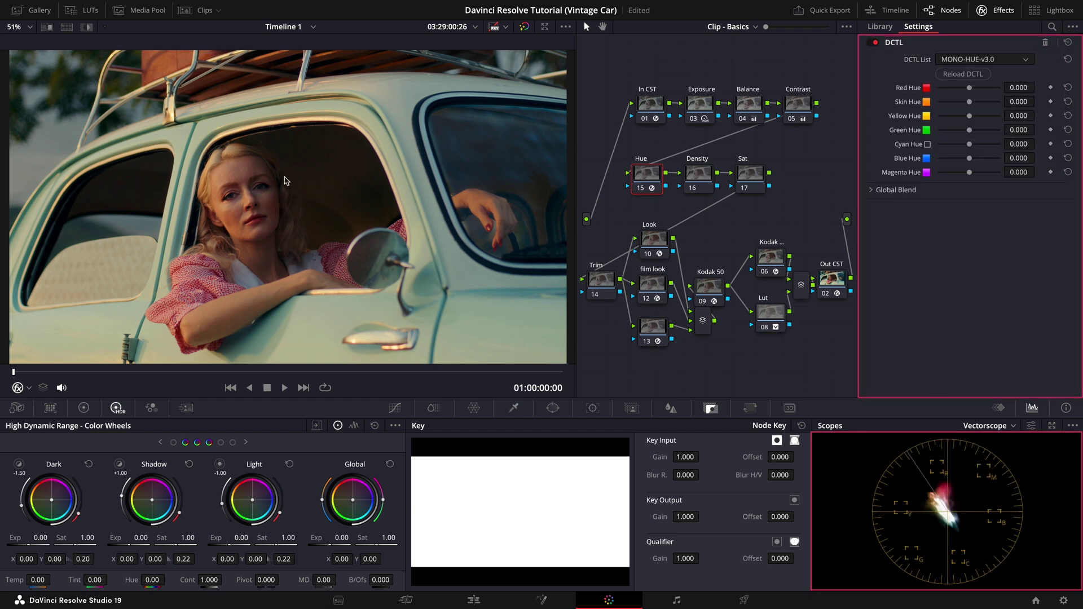
pyautogui.click(29, 388)
pyautogui.click(39, 421)
pyautogui.moveTo(1020, 101); pyautogui.dragTo(1025, 102)
# Step: Apply MONO-DENSITY-v3.0 to Density with Skin Density 0.295 and Global Density 0.254
pyautogui.click(879, 26)
pyautogui.moveTo(925, 336); pyautogui.dragTo(698, 175)
pyautogui.click(979, 59)
pyautogui.scroll(-2, 992, 130)
pyautogui.click(981, 164)
pyautogui.hotkey('alt', 'f')
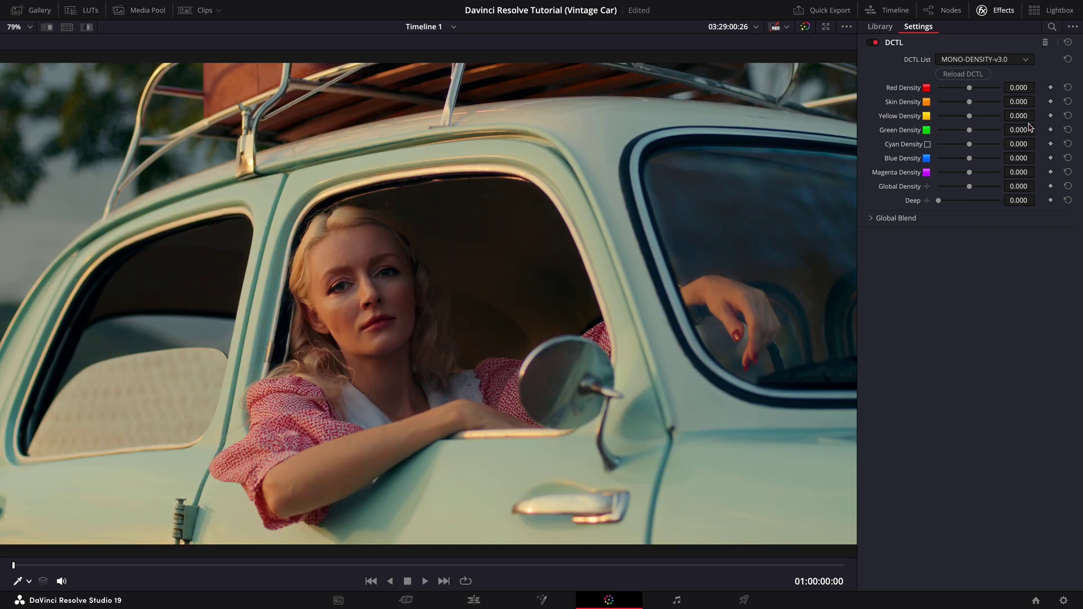
pyautogui.moveTo(1021, 104); pyautogui.dragTo(1022, 106)
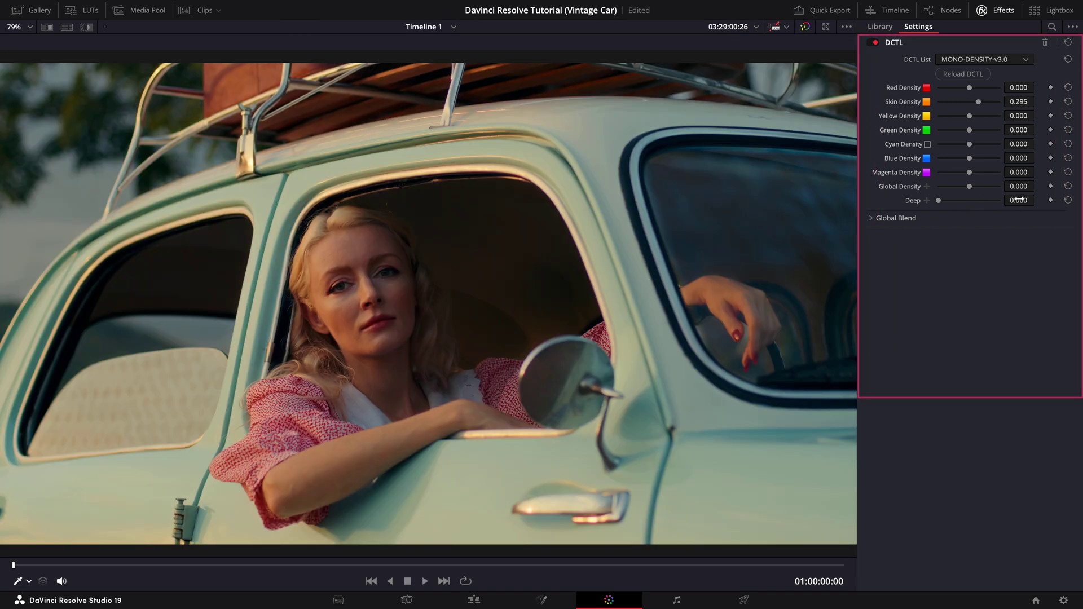
pyautogui.moveTo(1026, 183); pyautogui.dragTo(1037, 185)
pyautogui.moveTo(1037, 185); pyautogui.dragTo(1038, 185)
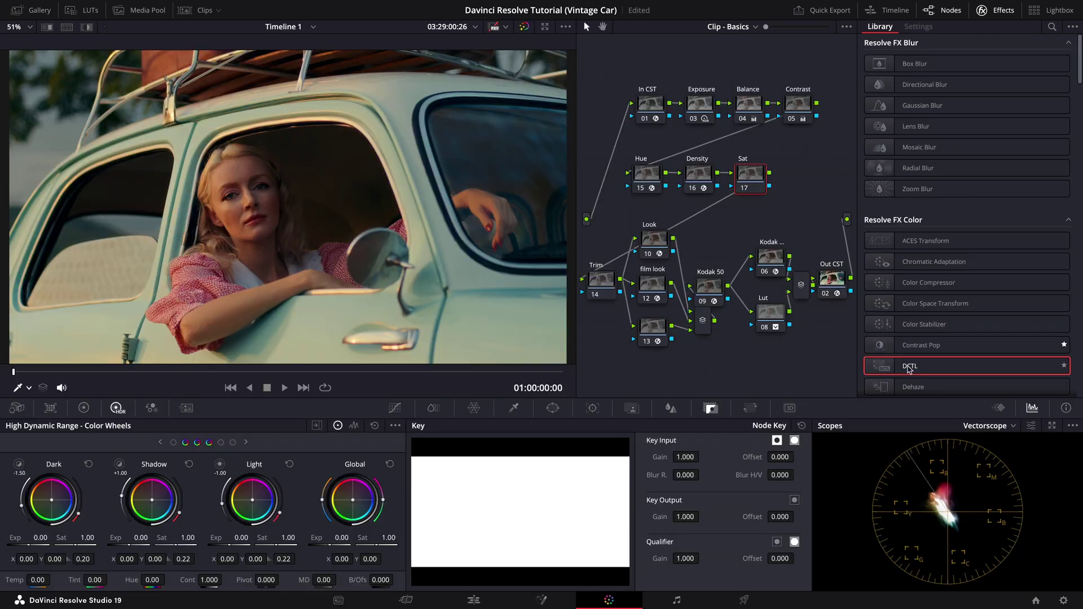
# Step: Apply MONO-SAT-T-v3.0 to Sat with Red Sat 0.228 and Deep 0.688
pyautogui.moveTo(918, 367); pyautogui.dragTo(751, 176)
pyautogui.click(984, 59)
pyautogui.scroll(-2, 986, 153)
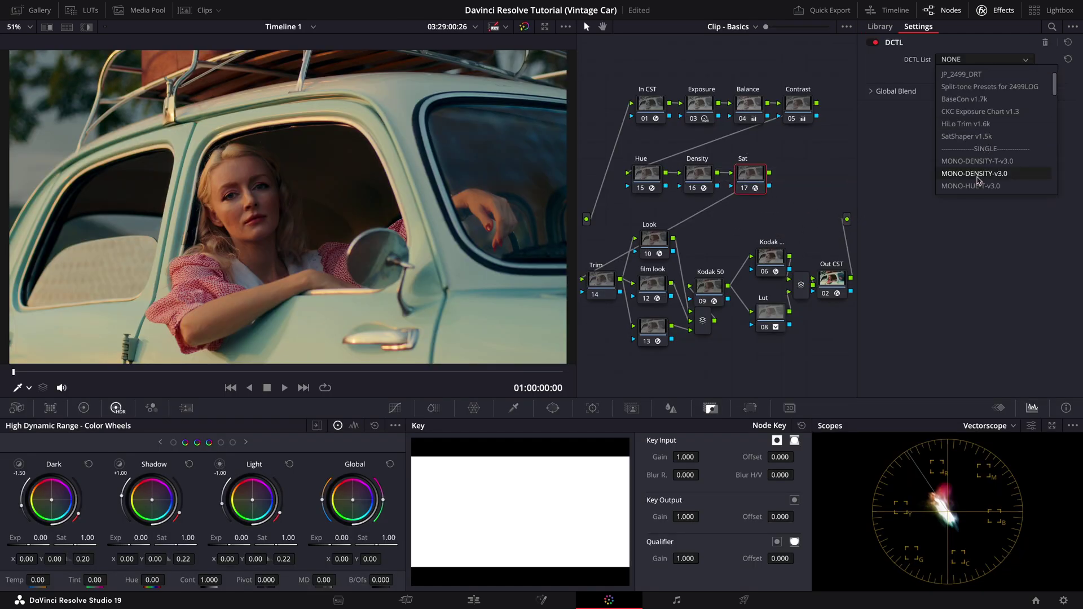
pyautogui.click(982, 167)
pyautogui.moveTo(969, 87); pyautogui.dragTo(975, 87)
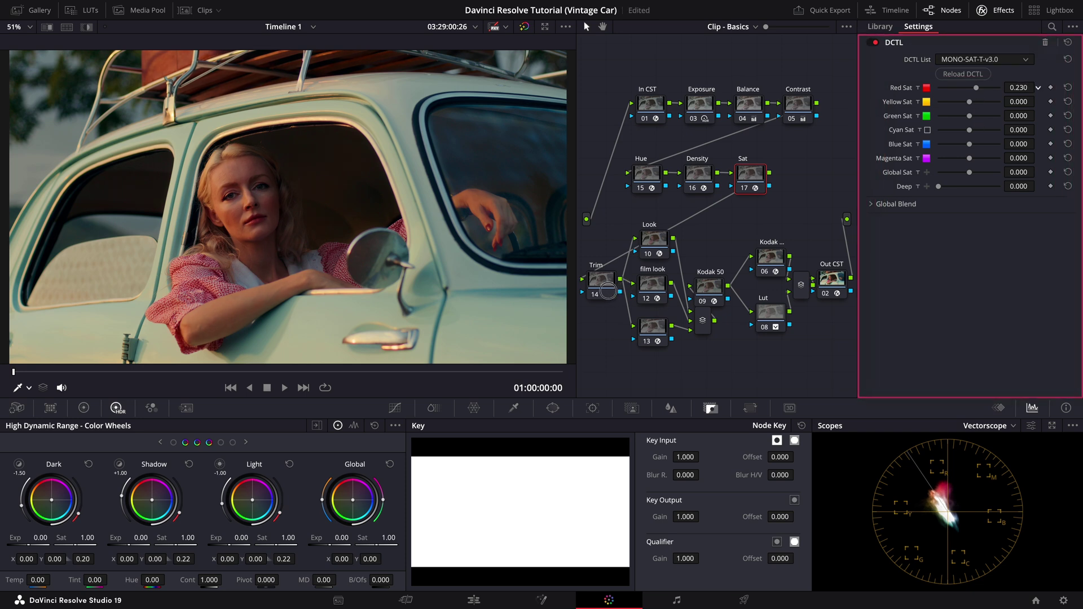
pyautogui.hotkey('alt', 'f')
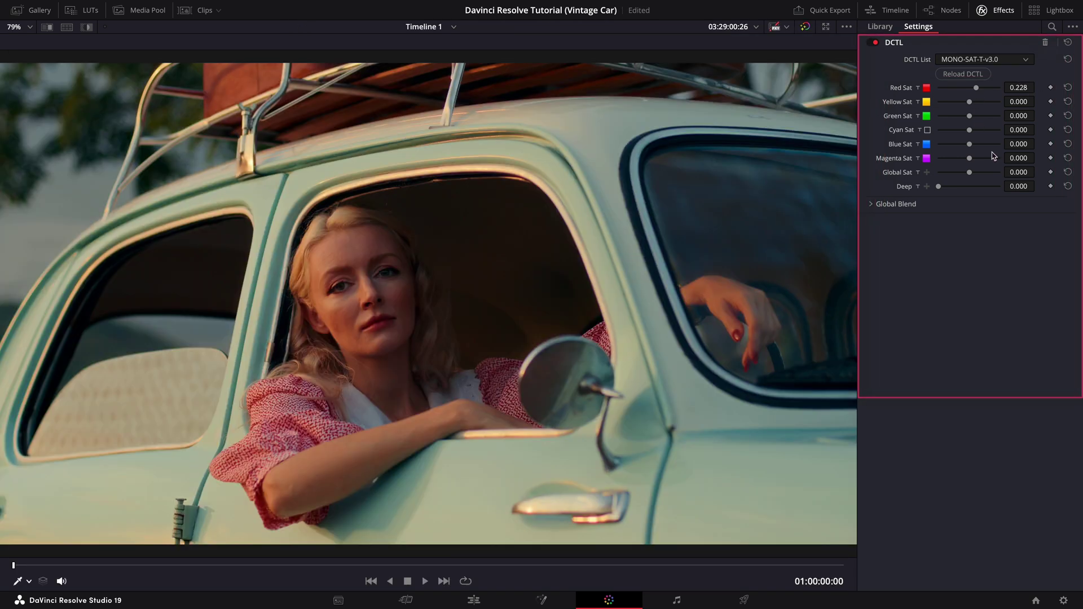
pyautogui.moveTo(938, 186); pyautogui.dragTo(981, 190)
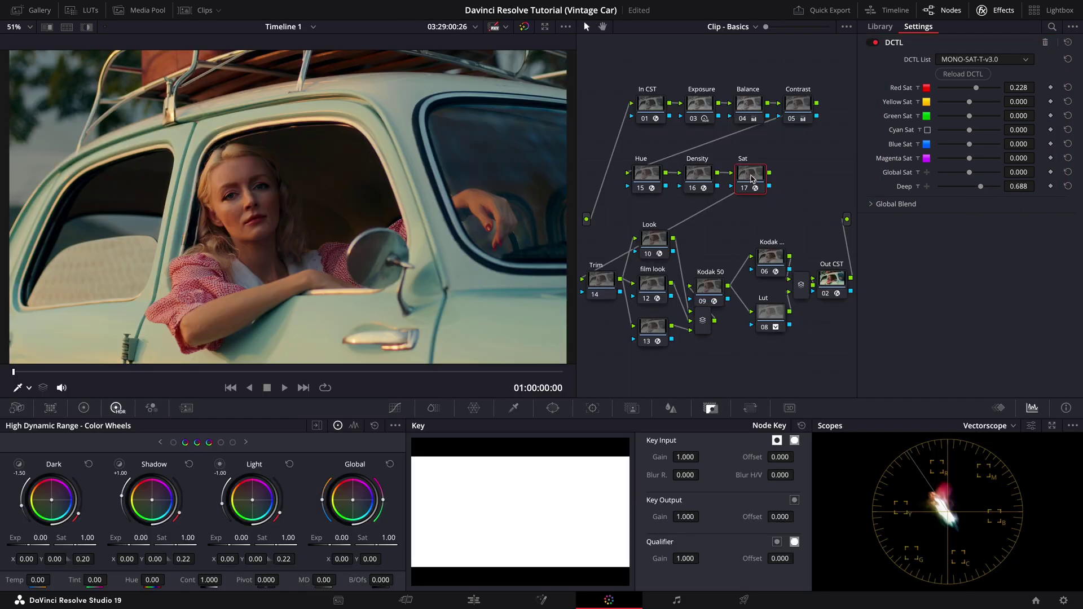
# Step: Add a serial node after Sat and label it Sat2
pyautogui.rightClick(750, 172)
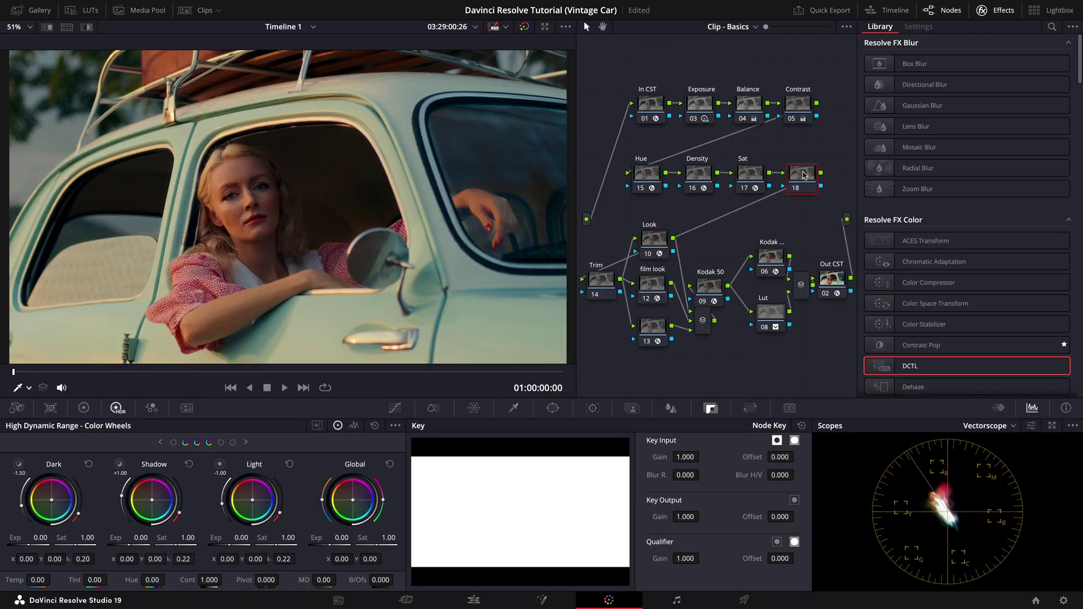
pyautogui.write('Sat2')
pyautogui.press('Return')
# Step: Load MONO-SAT-T-v3.0 on Sat2 with Cyan Sat 0.908 and Blue Sat -0.155
pyautogui.moveTo(893, 365); pyautogui.dragTo(802, 174)
pyautogui.click(982, 59)
pyautogui.scroll(-1, 984, 169)
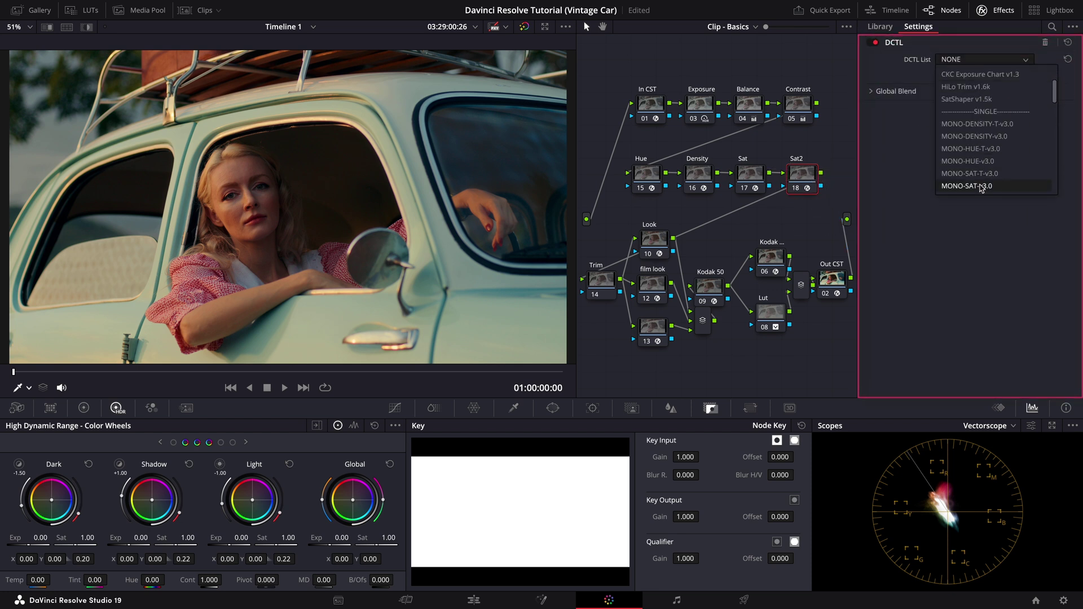
pyautogui.click(984, 183)
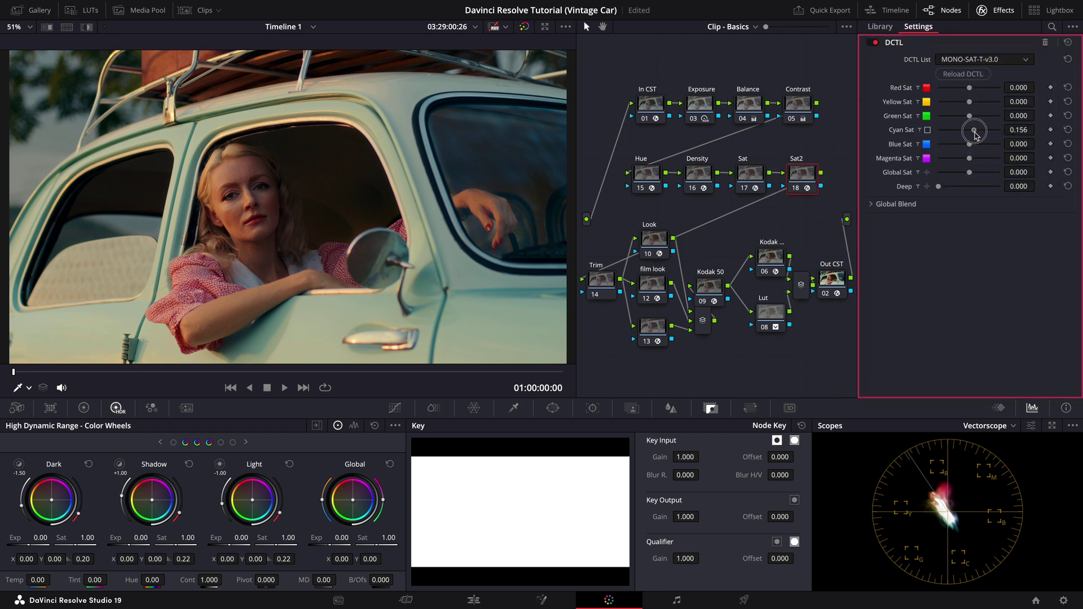
pyautogui.moveTo(969, 130); pyautogui.dragTo(996, 133)
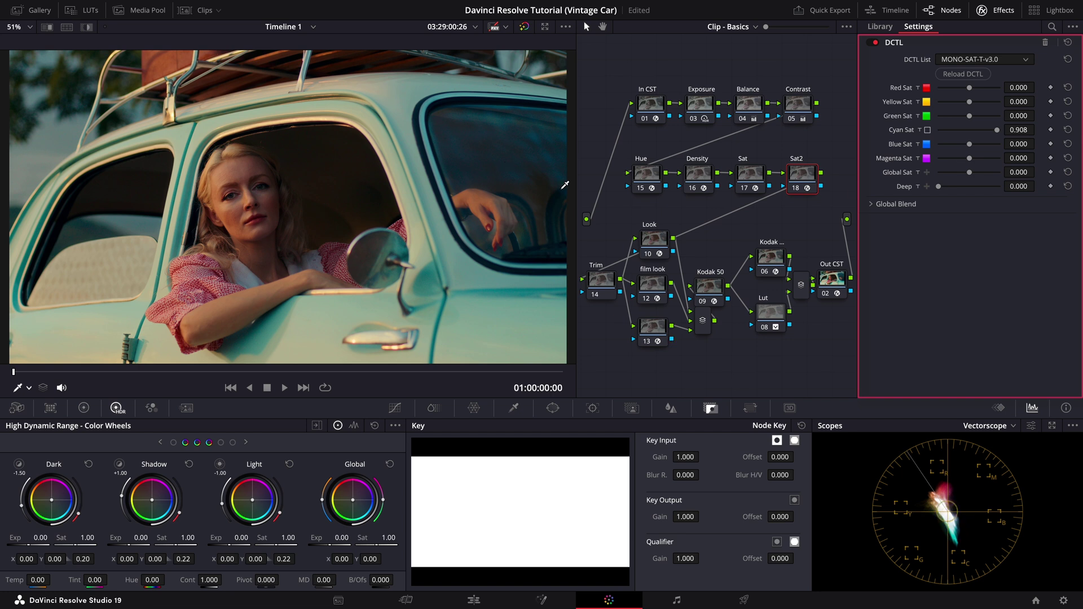
pyautogui.moveTo(1025, 146); pyautogui.dragTo(938, 172)
pyautogui.moveTo(840, 147); pyautogui.dragTo(621, 213)
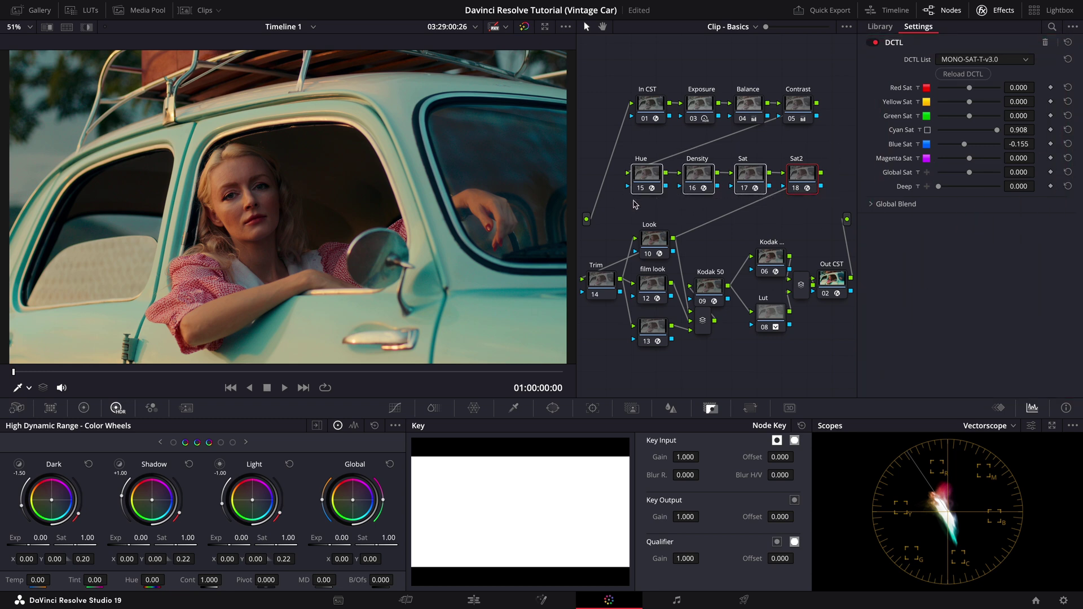